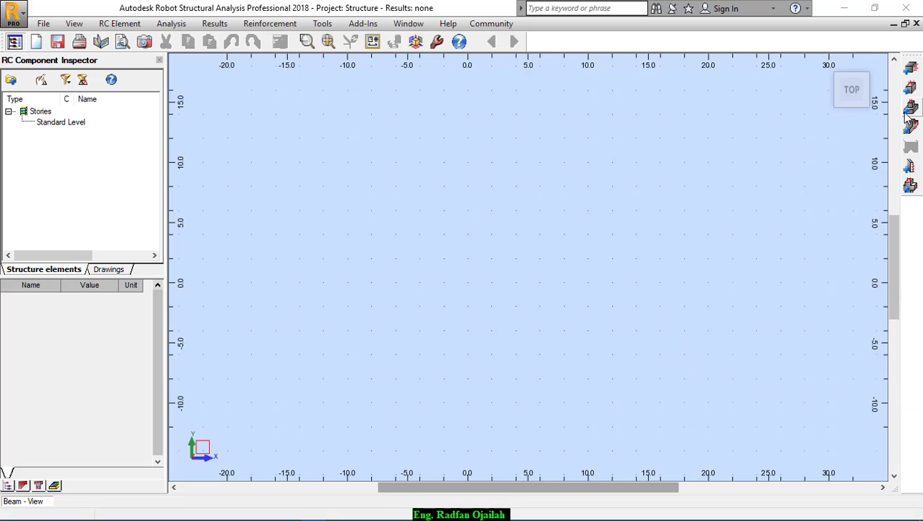
Create the new spread footing element Foundation1 via RC Element > New > Foundation.
left_click(120, 23)
mouse_move(144, 42)
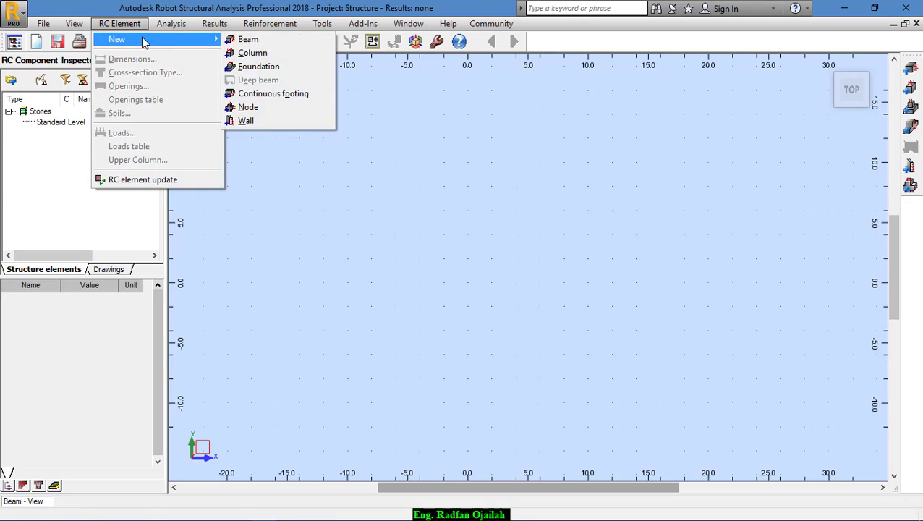
left_click(266, 66)
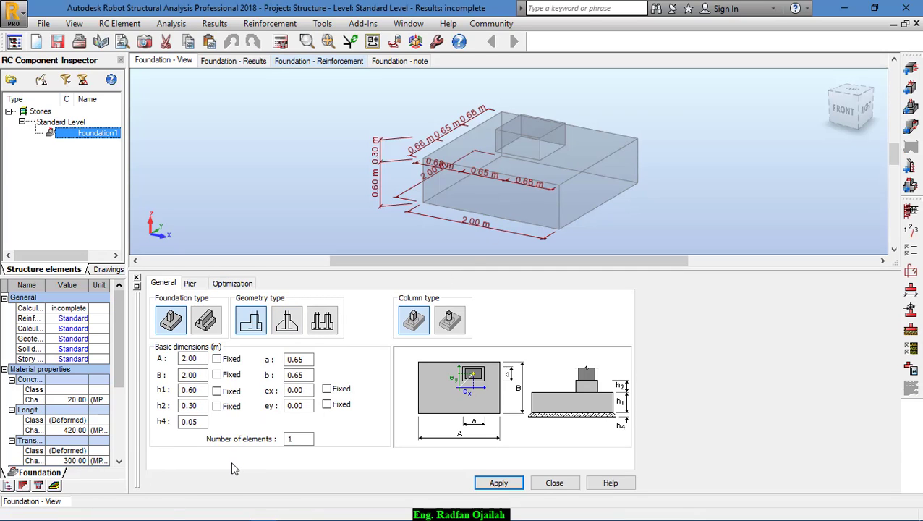
left_click(200, 358)
Set footing h2 to 0.4 and h4 to 0.1, and the column to a=0.6, b=0.3 m.
double_click(200, 358)
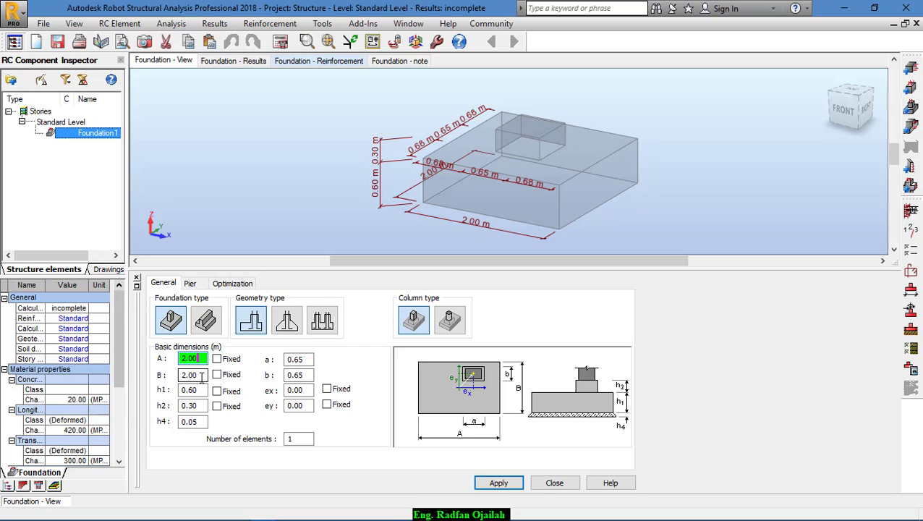
double_click(192, 390)
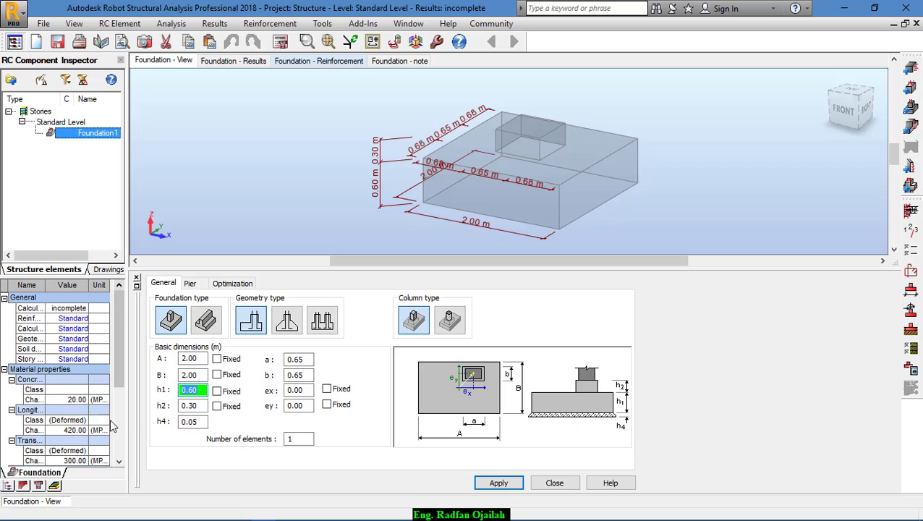
double_click(194, 406)
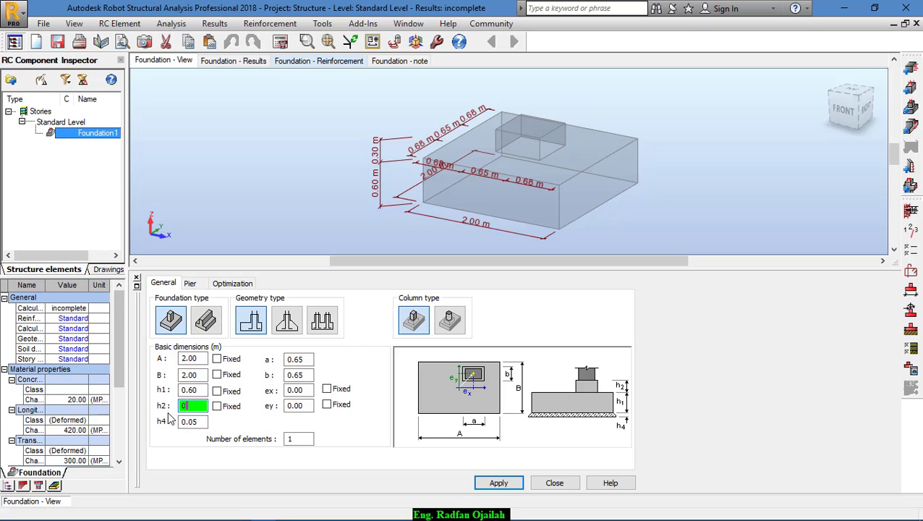
type("0.4")
double_click(204, 423)
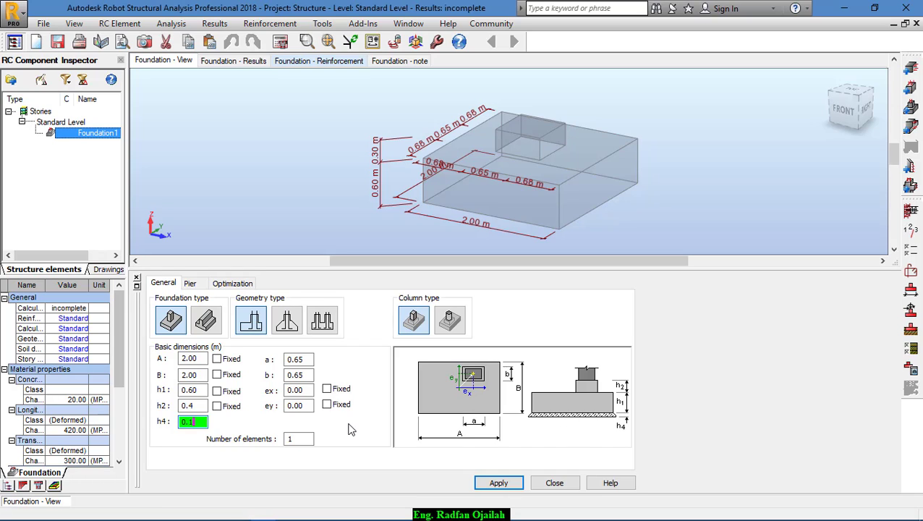
left_click(298, 359)
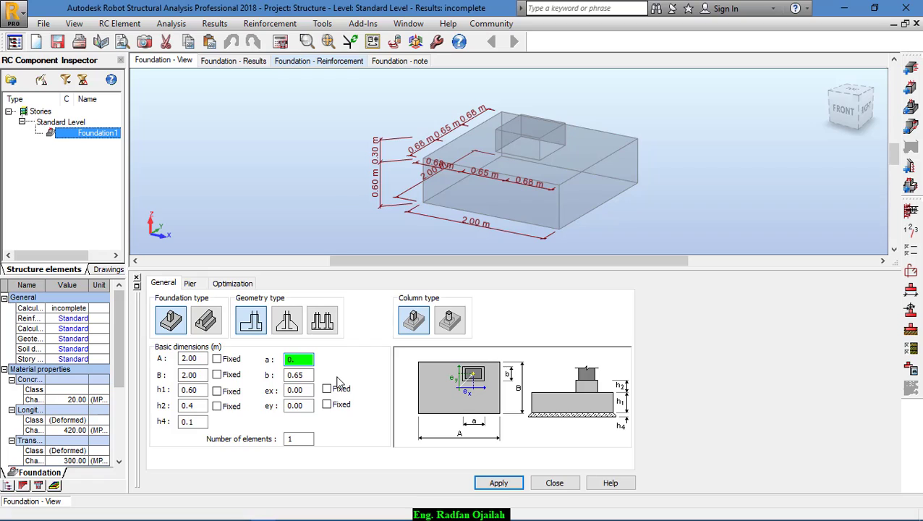
type("6")
key("Tab")
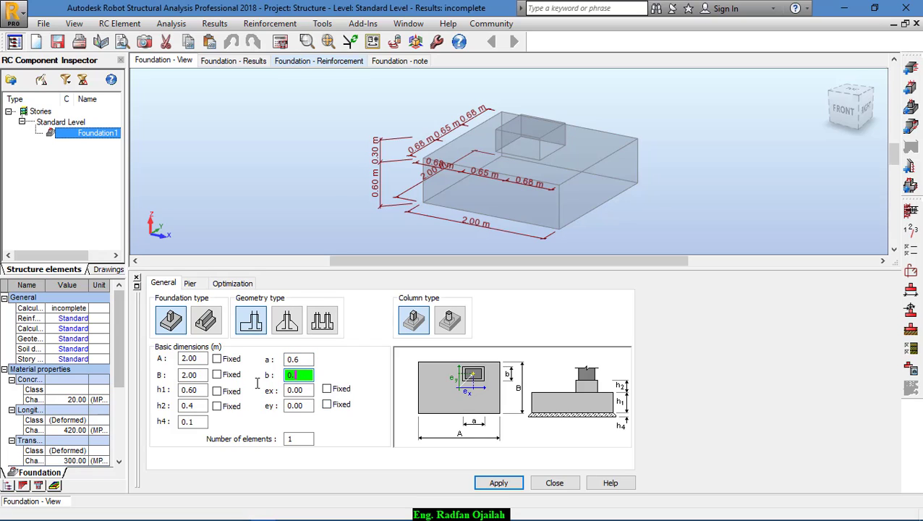
type("0.3")
left_click(189, 283)
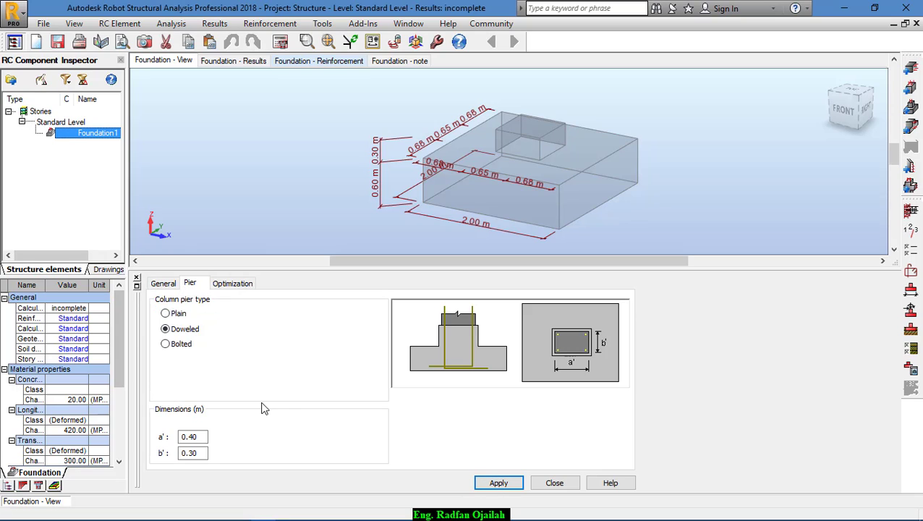
Keep the doweled pier type and size the pier to 0.50 × 0.20 m.
left_click(166, 344)
left_click(177, 332)
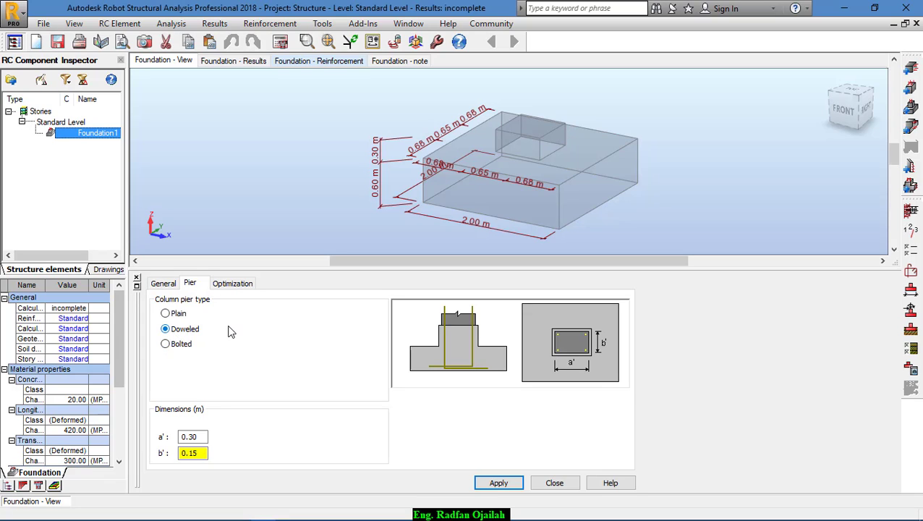
left_click(193, 436)
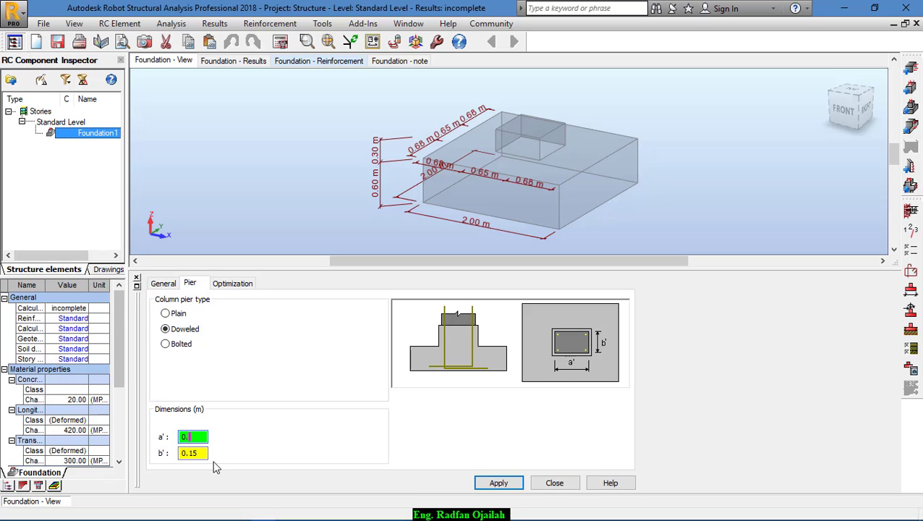
type("0.5")
left_click_drag(207, 453, 166, 453)
type("0.5")
Apply the new footing and pier dimensions and close the geometry settings.
left_click(492, 482)
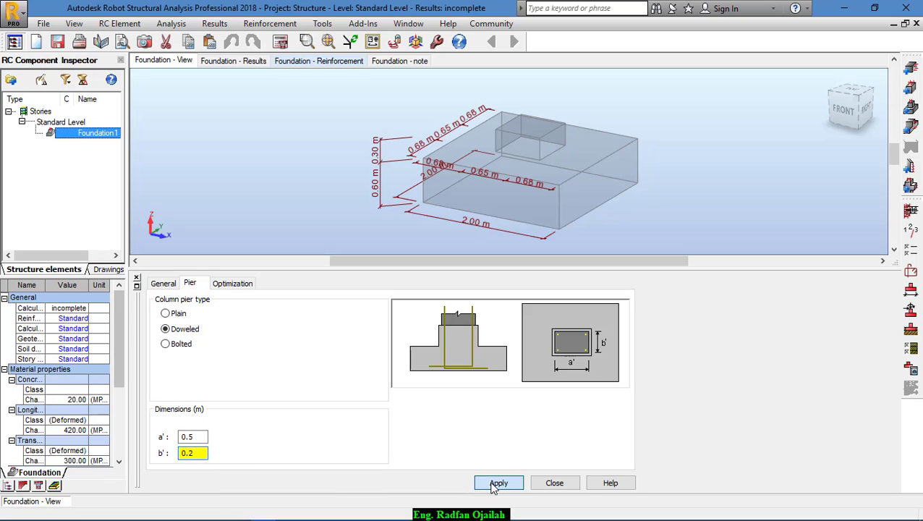
left_click(551, 488)
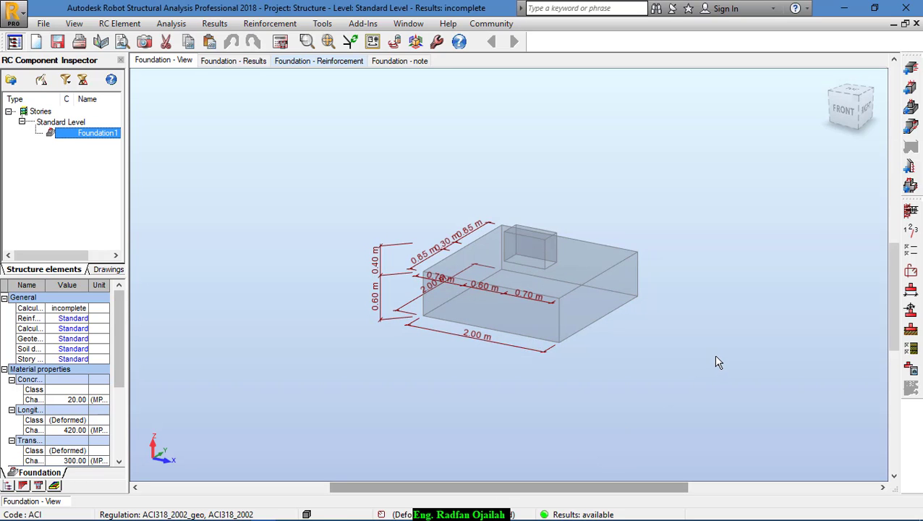
scroll(511, 348, "up", 3)
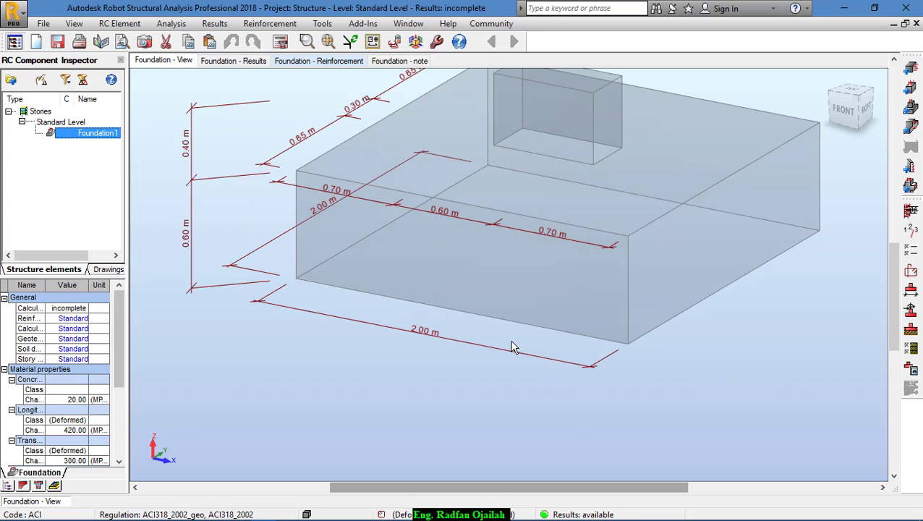
scroll(511, 348, "down", 2)
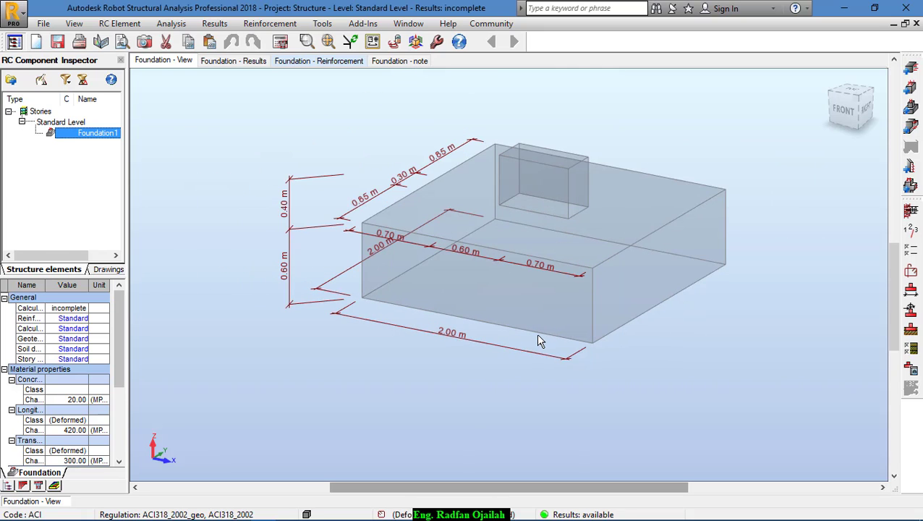
left_click(907, 259)
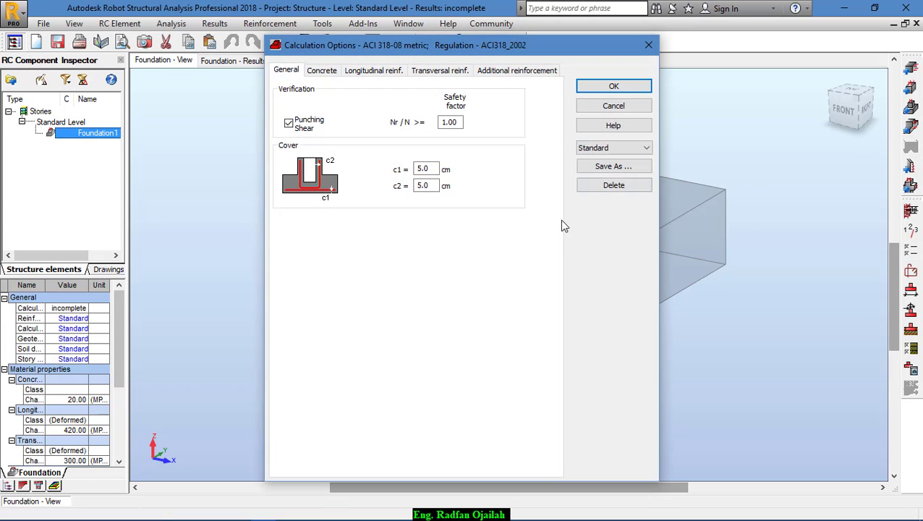
Use CONCR30 concrete and grade R main bars limited to 16, 18 and 20 mm.
left_click(322, 70)
left_click(453, 115)
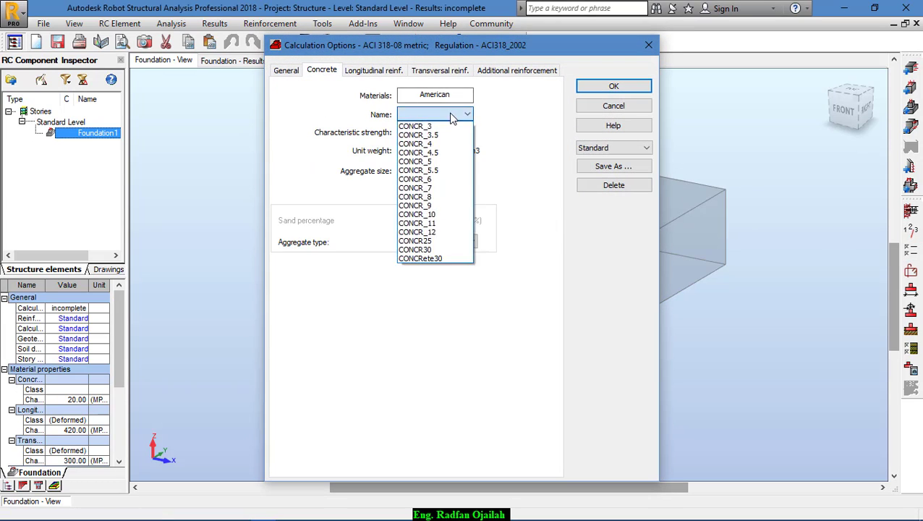
left_click(423, 253)
left_click(375, 70)
left_click(360, 129)
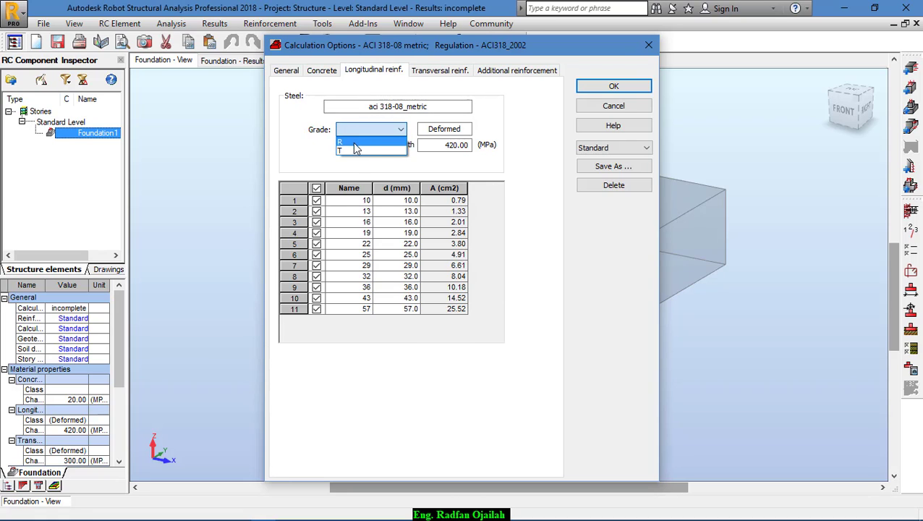
left_click(355, 142)
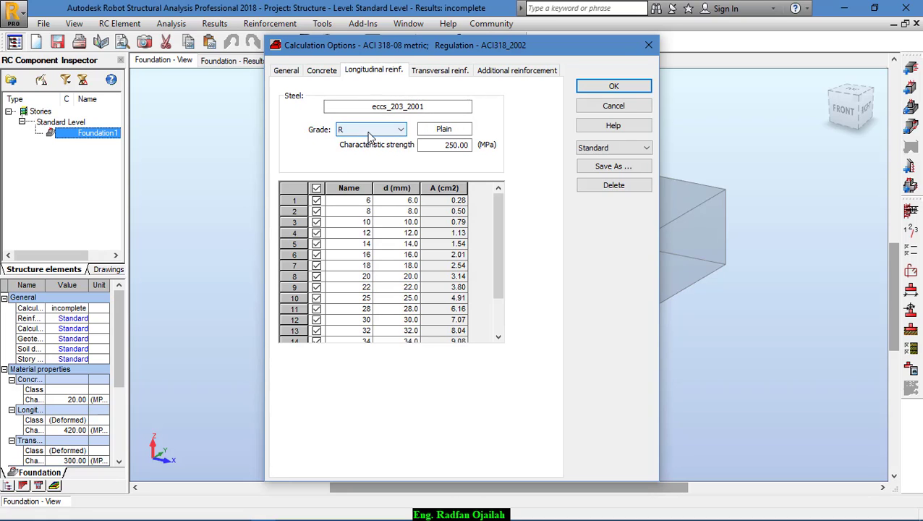
left_click(316, 188)
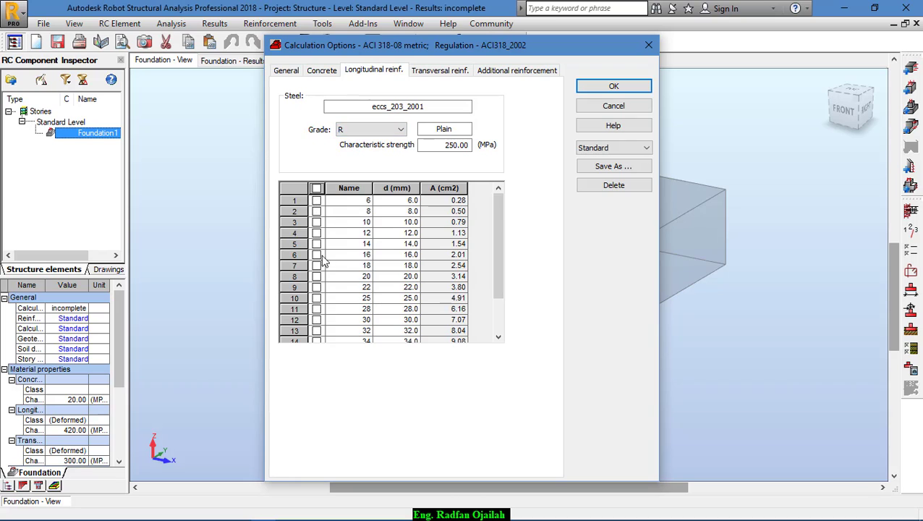
left_click(316, 255)
left_click(317, 265)
left_click(317, 276)
Use grade R transverse bars limited to 12, 14 and 16 mm.
left_click(440, 70)
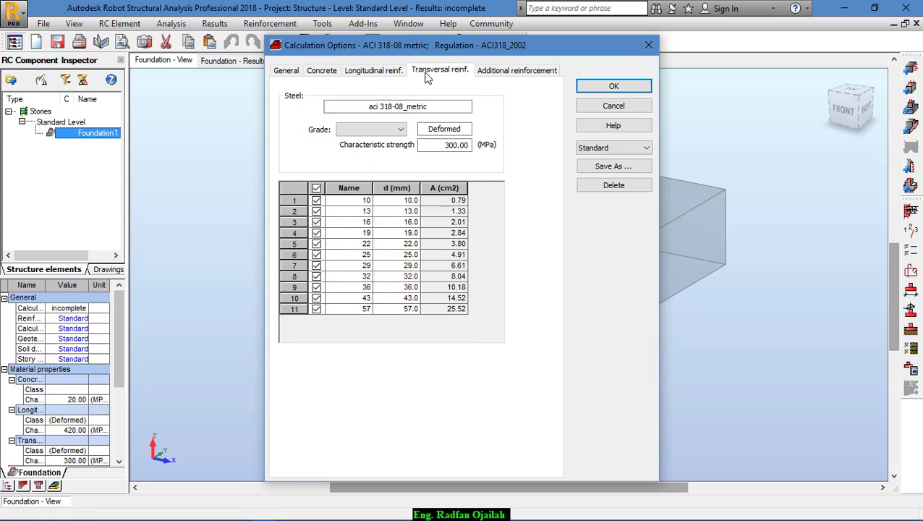
left_click(316, 189)
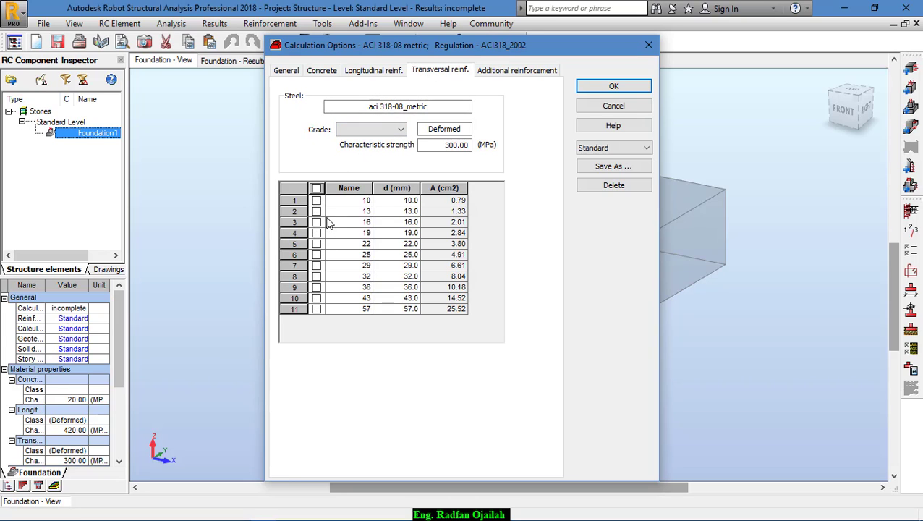
left_click(381, 129)
left_click(367, 138)
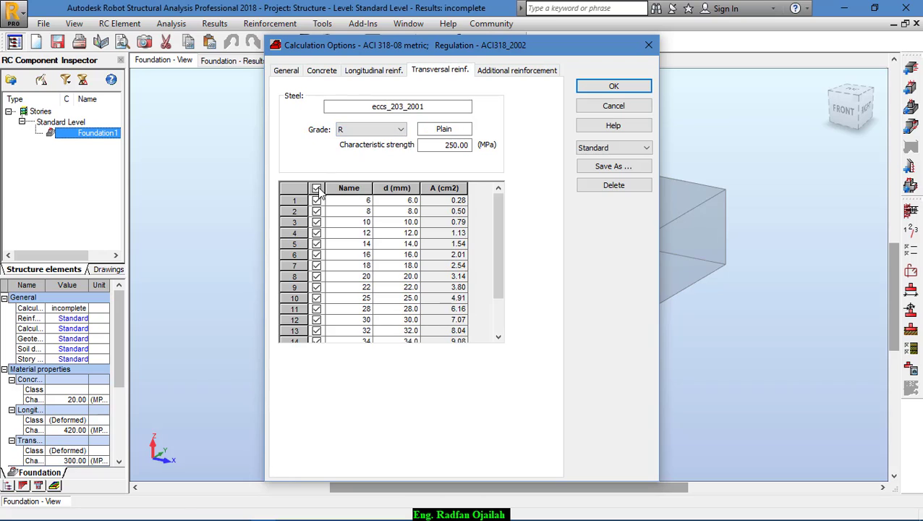
left_click(317, 233)
left_click(316, 243)
left_click(316, 254)
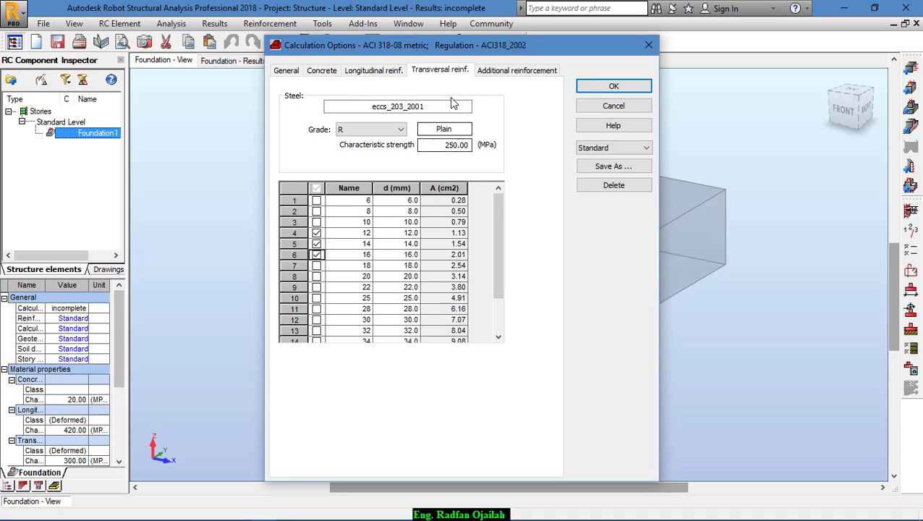
Use grade R additional bars of 14 mm only and confirm the calculation options.
left_click(489, 75)
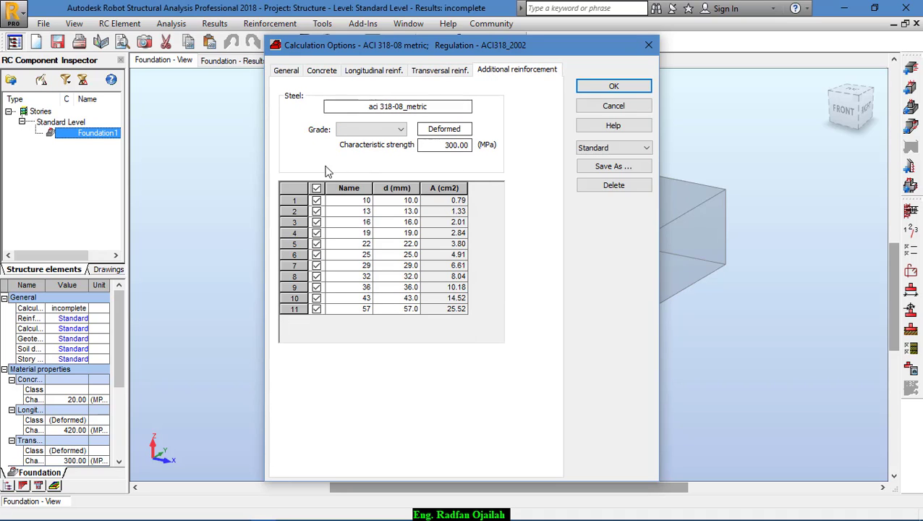
left_click(316, 188)
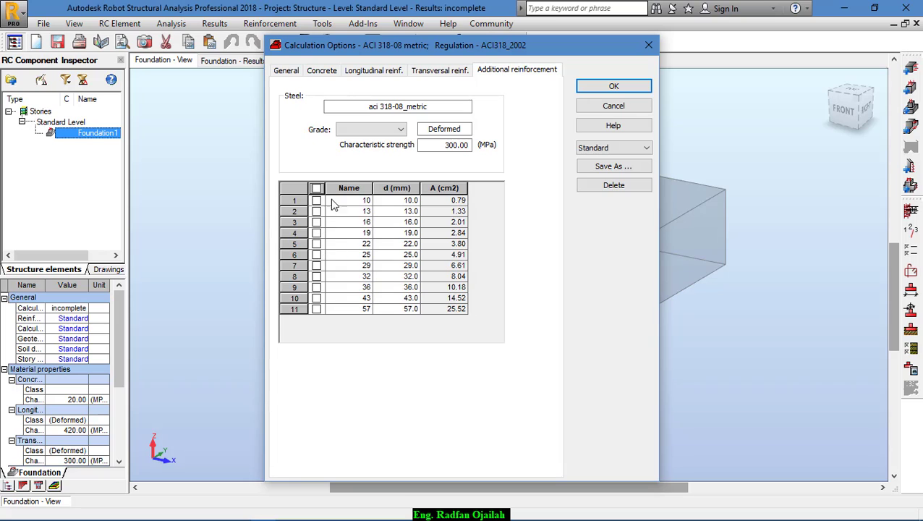
left_click(364, 132)
left_click(365, 141)
left_click(369, 130)
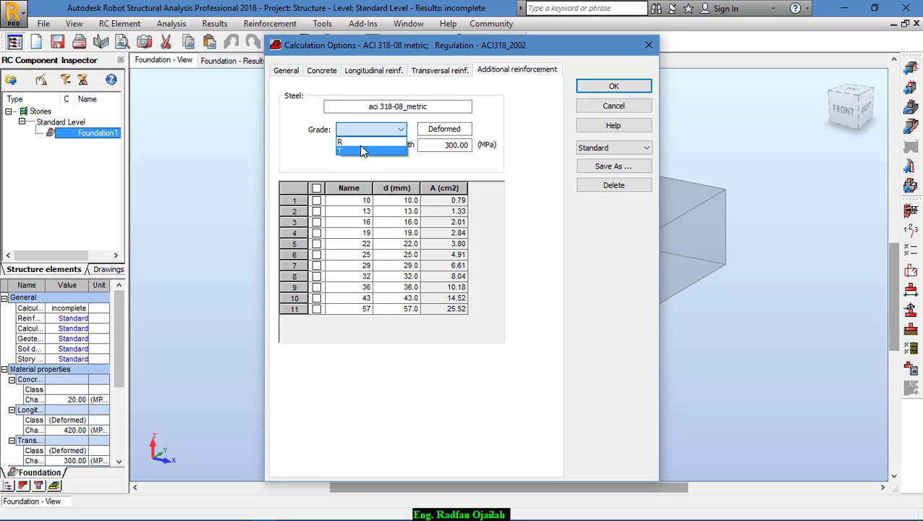
left_click(362, 141)
left_click(317, 244)
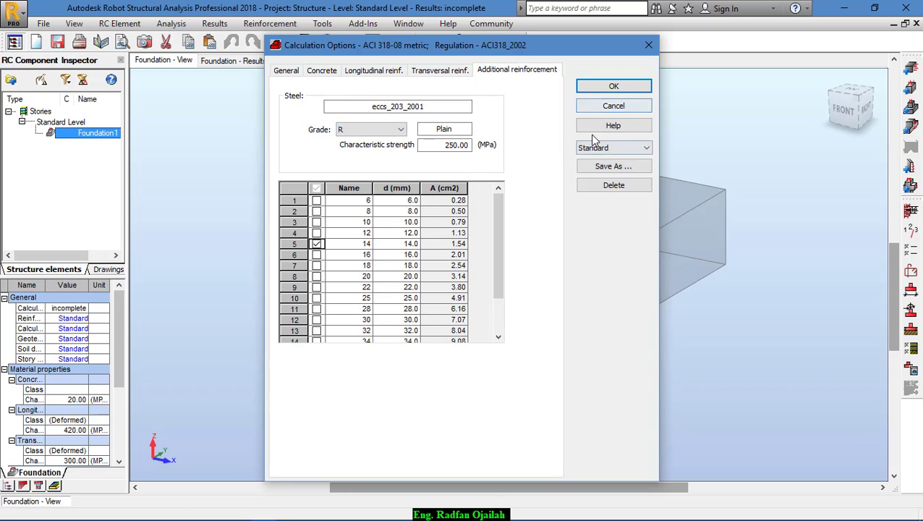
left_click(607, 86)
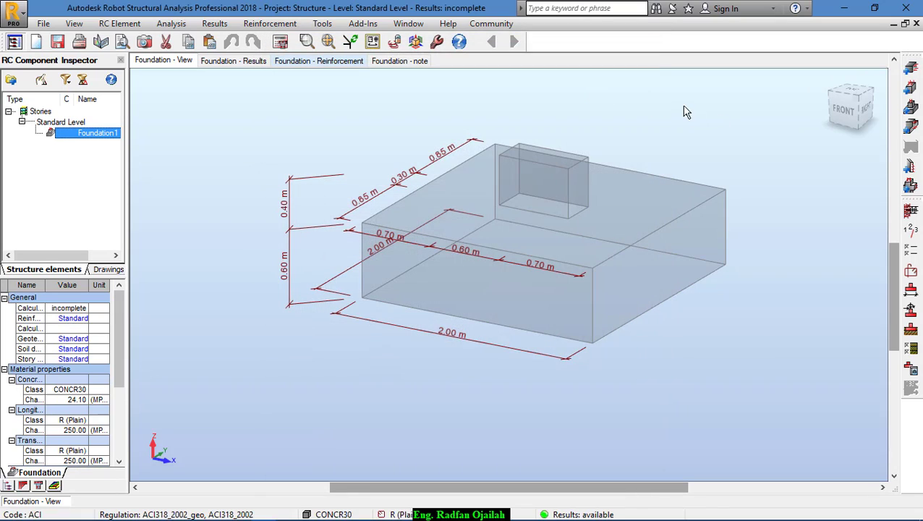
Set the dowel bars to 16 mm diameter with stirrups, leaving advanced options unchanged.
left_click(910, 271)
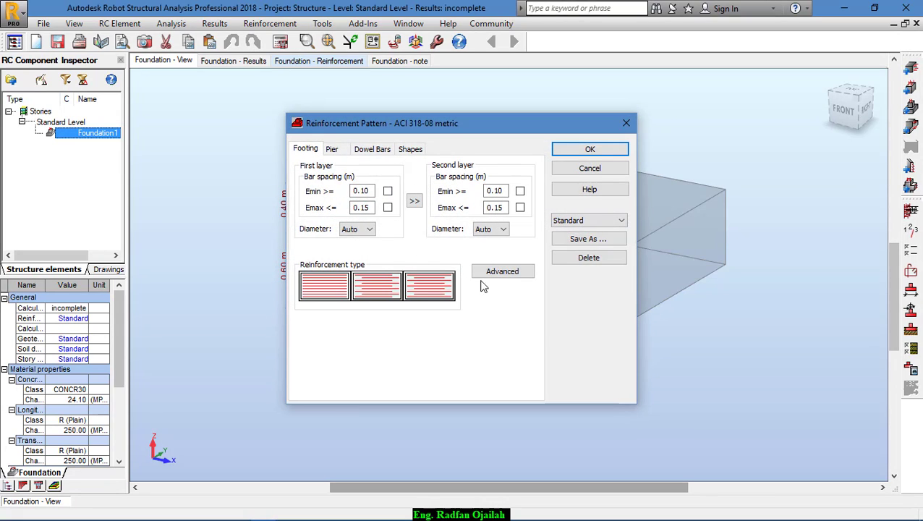
left_click(502, 271)
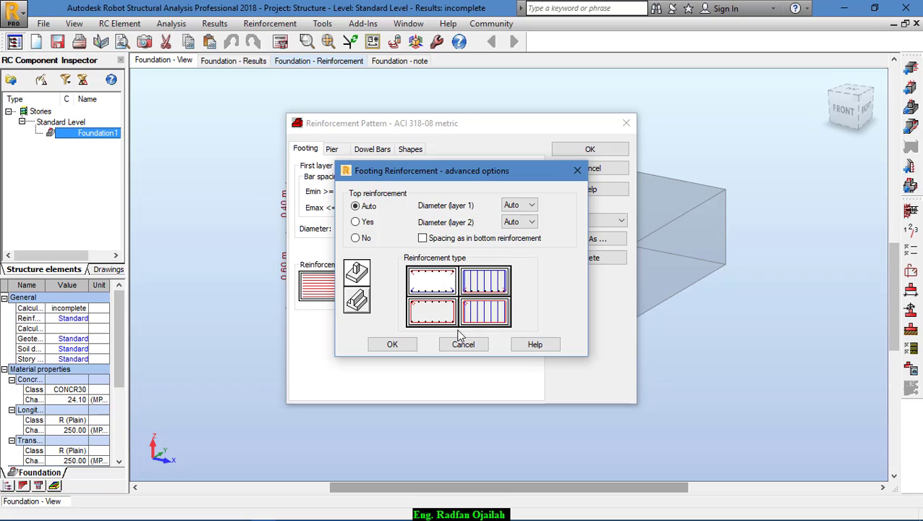
left_click(463, 344)
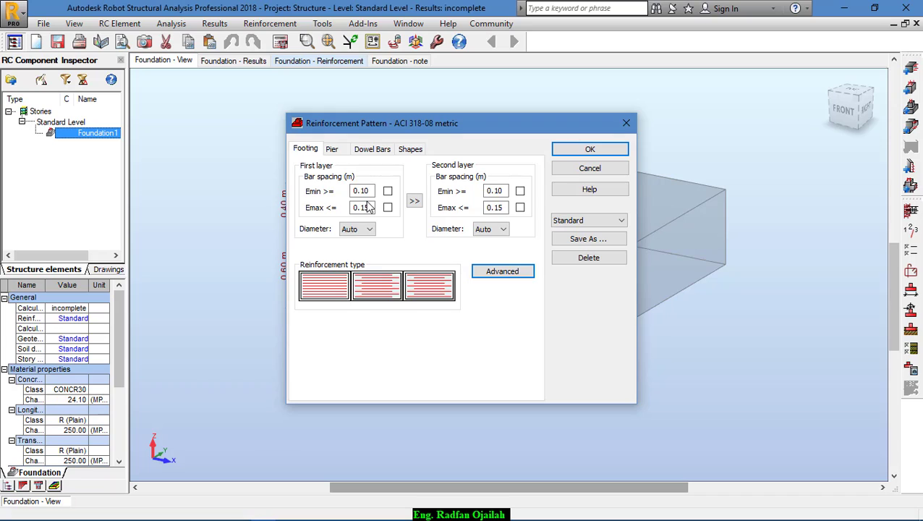
left_click(333, 150)
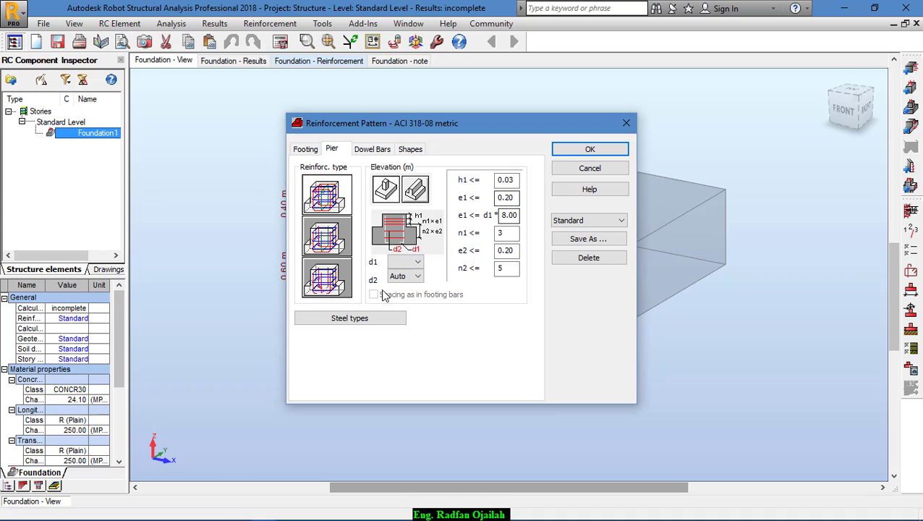
left_click(366, 155)
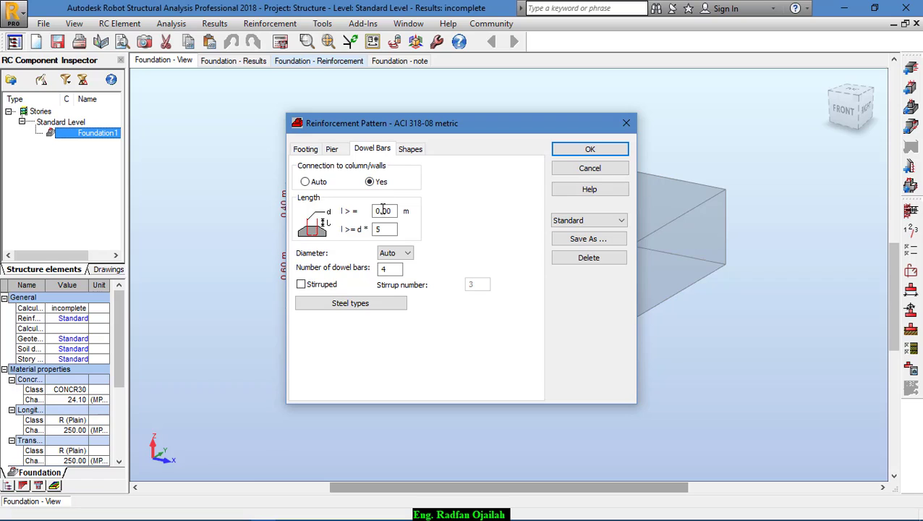
left_click(398, 253)
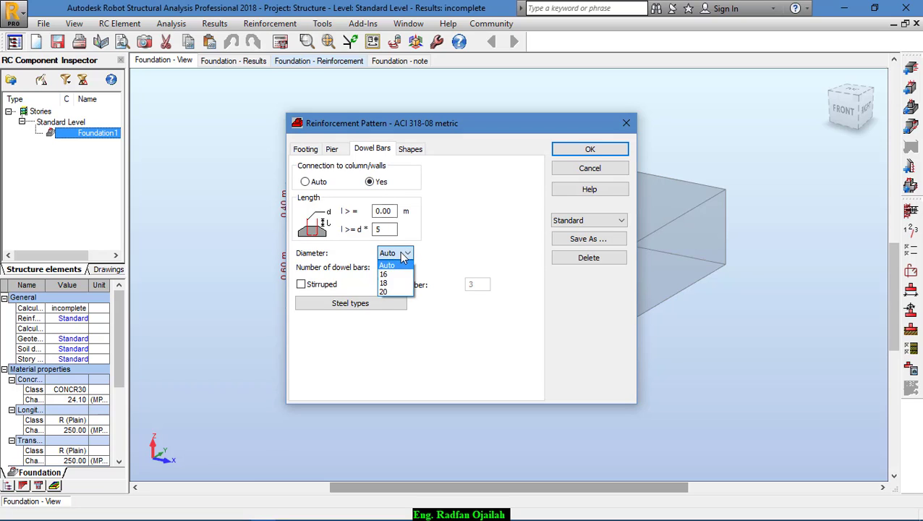
left_click(398, 287)
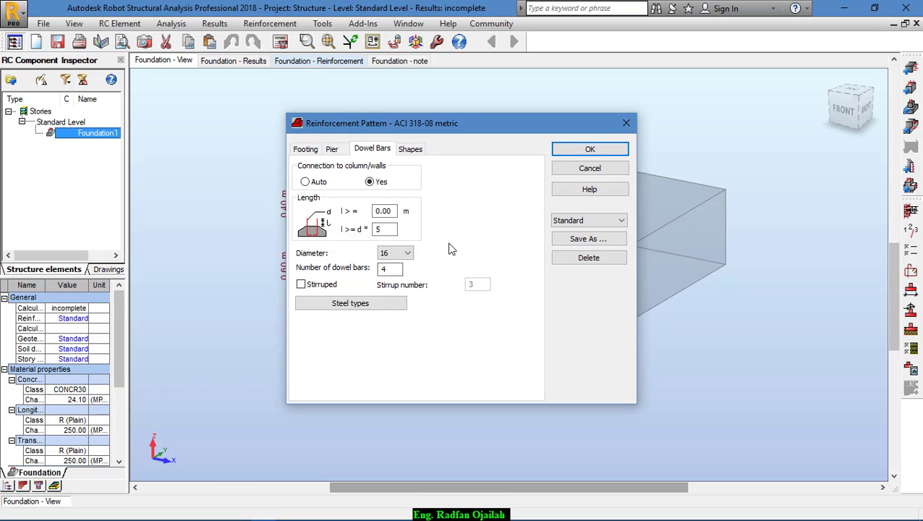
double_click(384, 268)
left_click(302, 285)
double_click(477, 284)
Give the main bars 90° hooks at both ends and accept the reinforcement pattern.
left_click(410, 149)
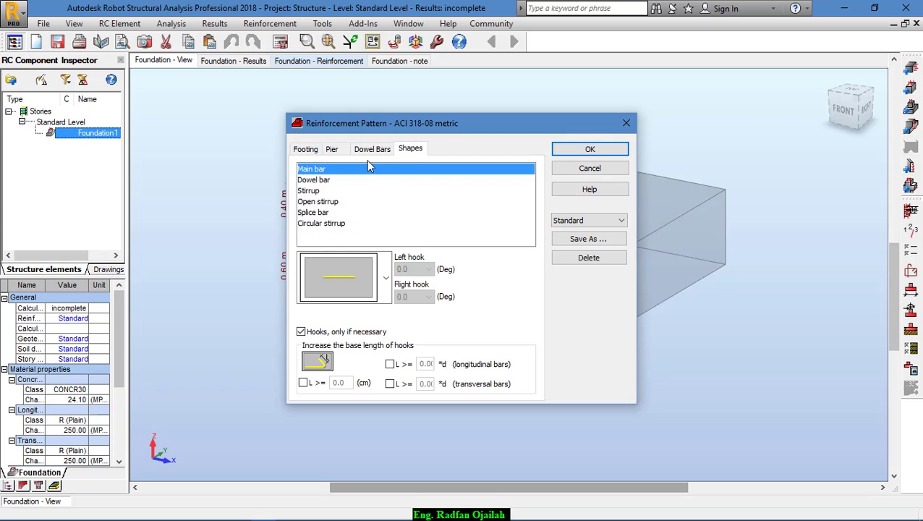
left_click(361, 269)
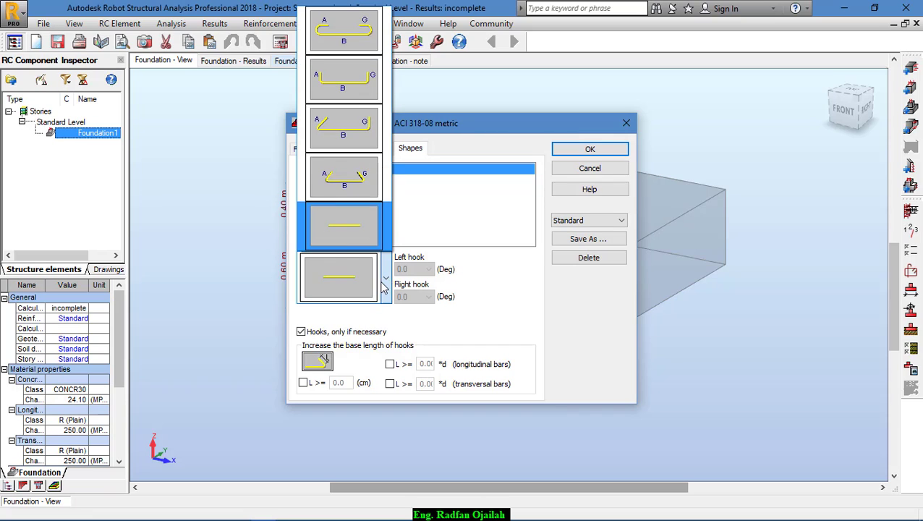
left_click(349, 83)
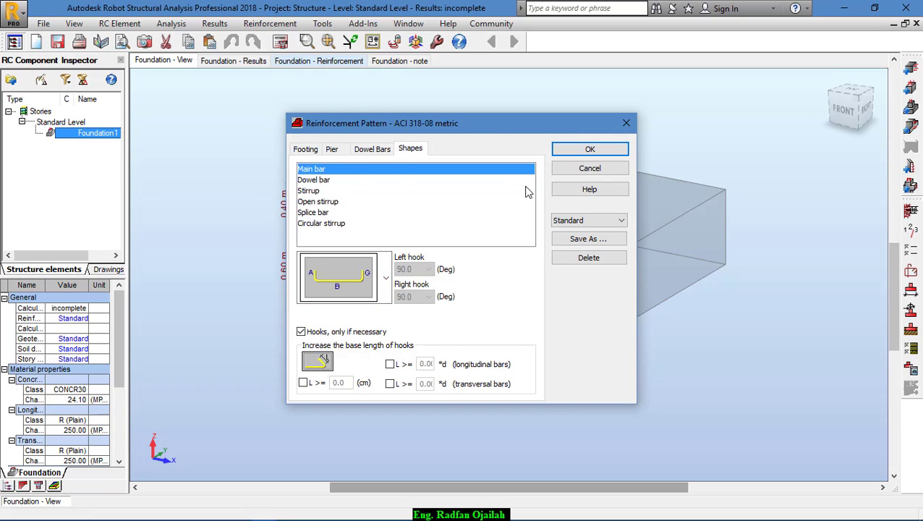
left_click(573, 152)
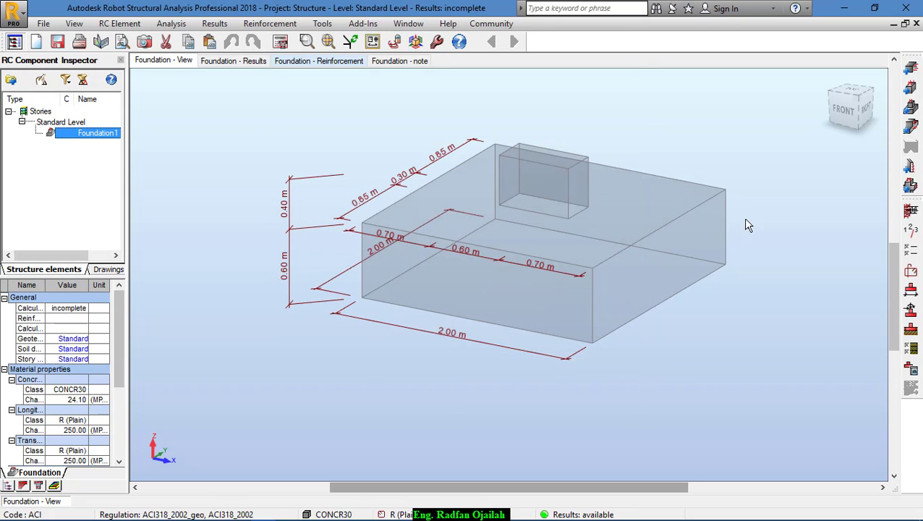
Add a dead load case with axial force N = 150 kN.
left_click(910, 309)
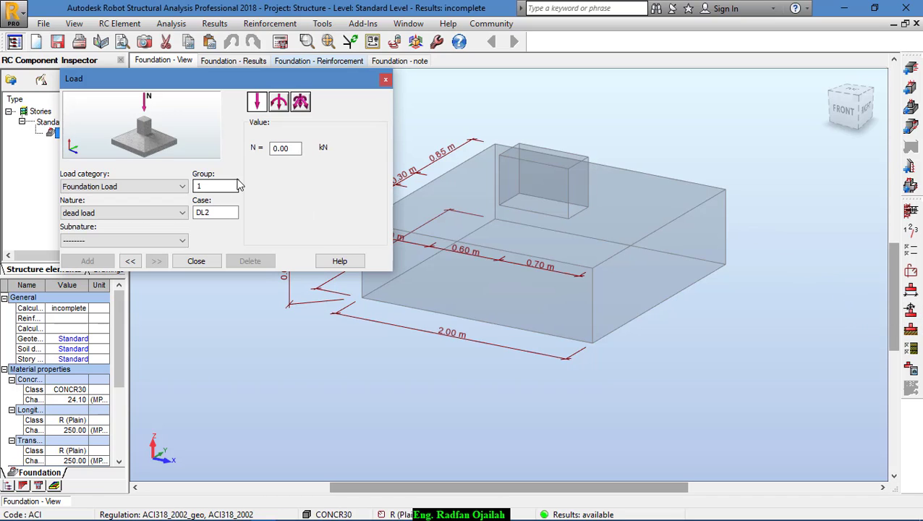
left_click(124, 217)
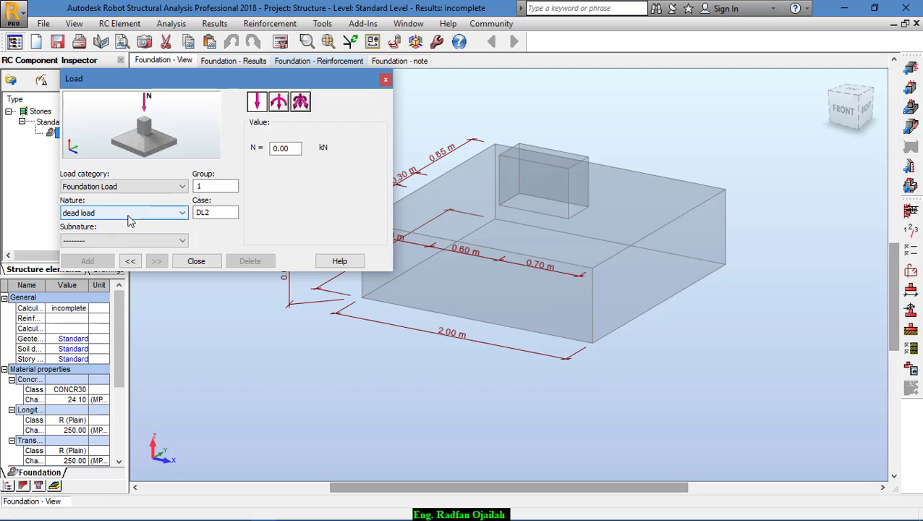
left_click(126, 214)
double_click(298, 148)
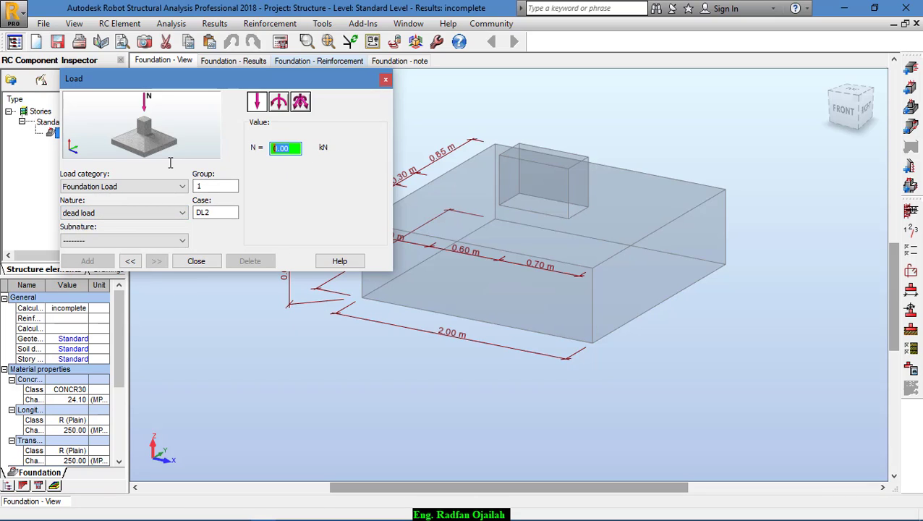
type("15")
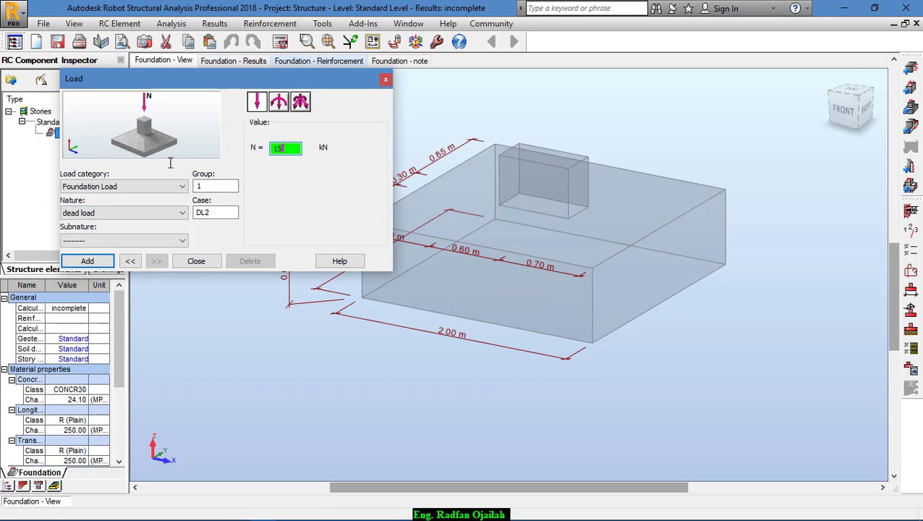
left_click(87, 260)
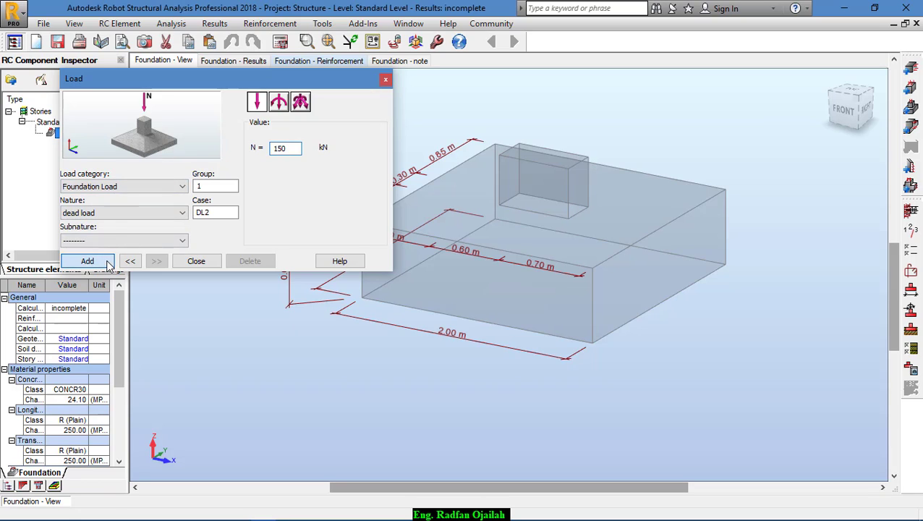
Add a live load case with axial force N = 300 kN.
left_click(111, 215)
left_click(73, 230)
double_click(286, 149)
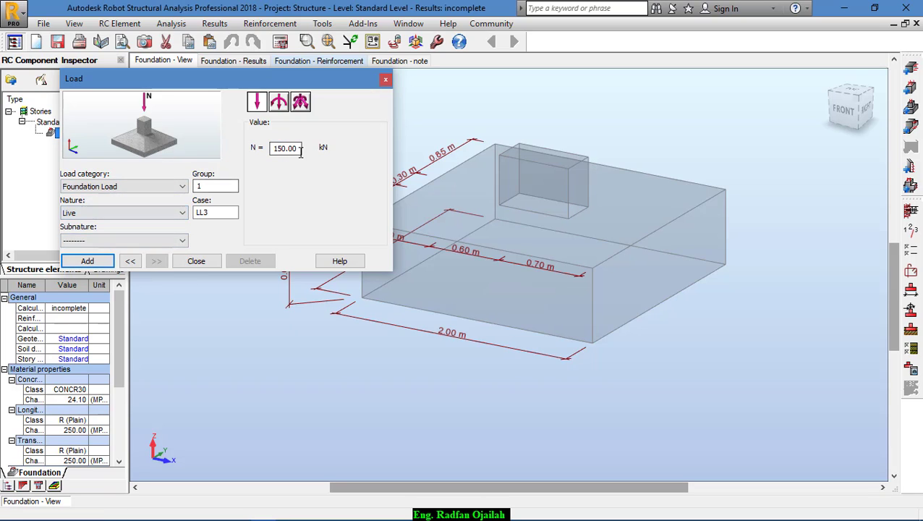
type("3")
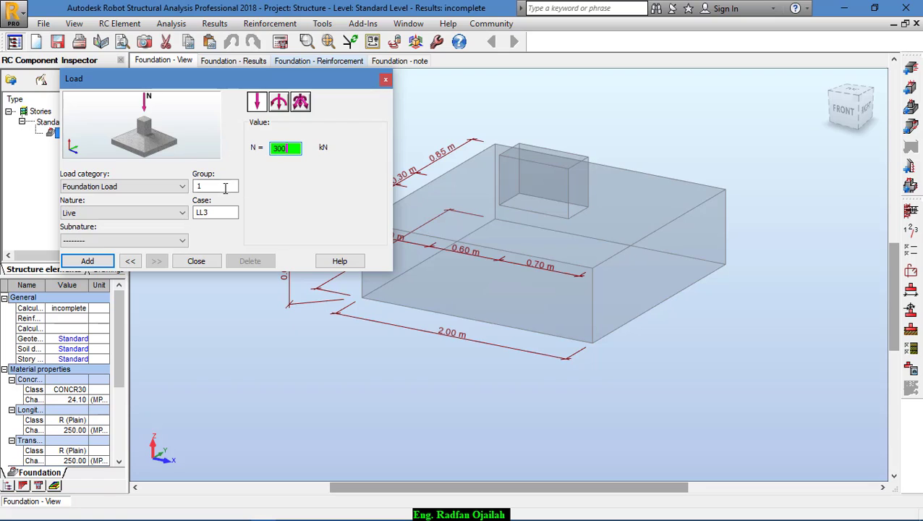
left_click(86, 260)
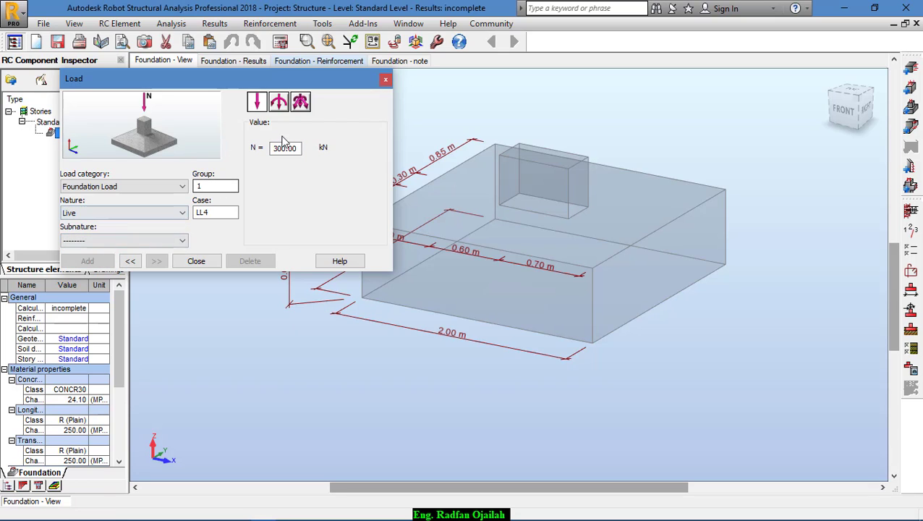
Add a live N+Fx+My load case with a 10 kN·m moment and finish loads.
left_click(279, 103)
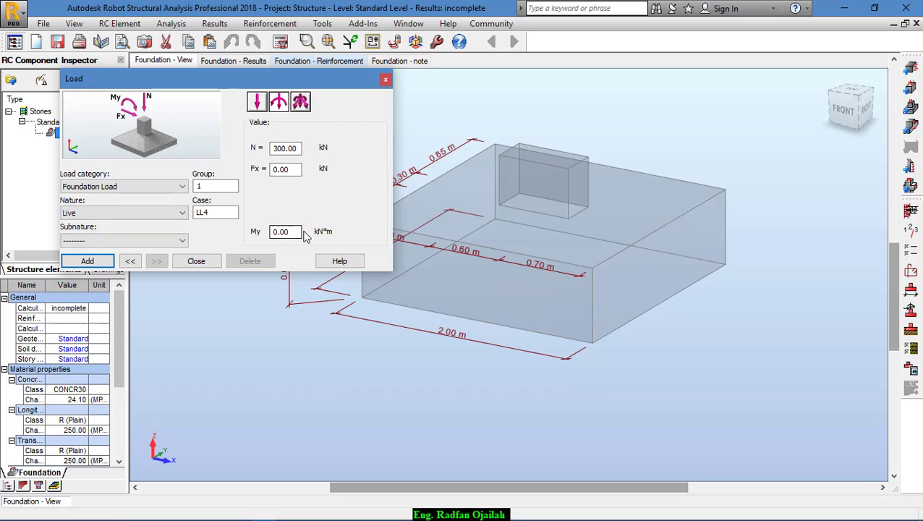
double_click(275, 231)
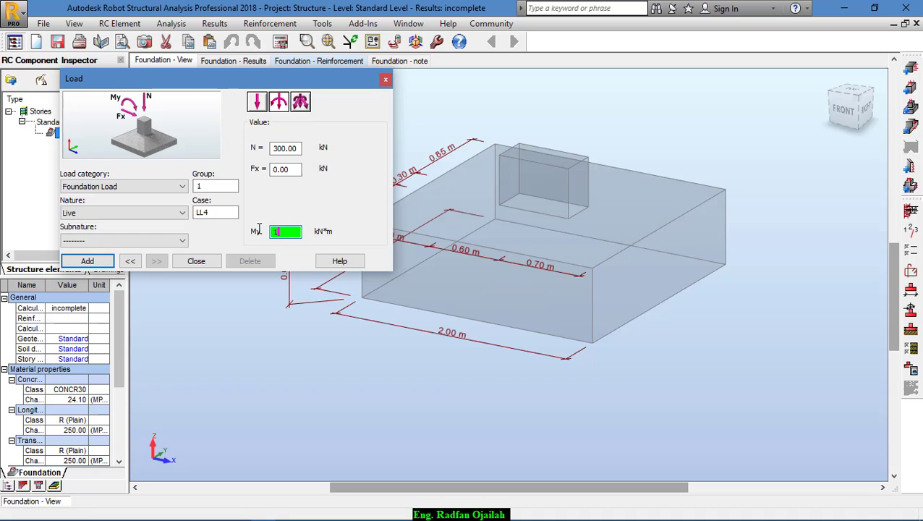
left_click(86, 261)
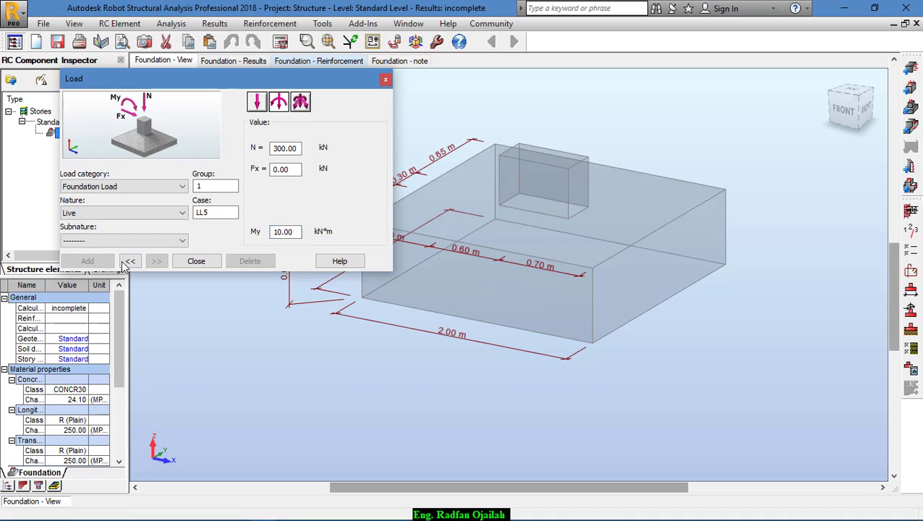
left_click(210, 265)
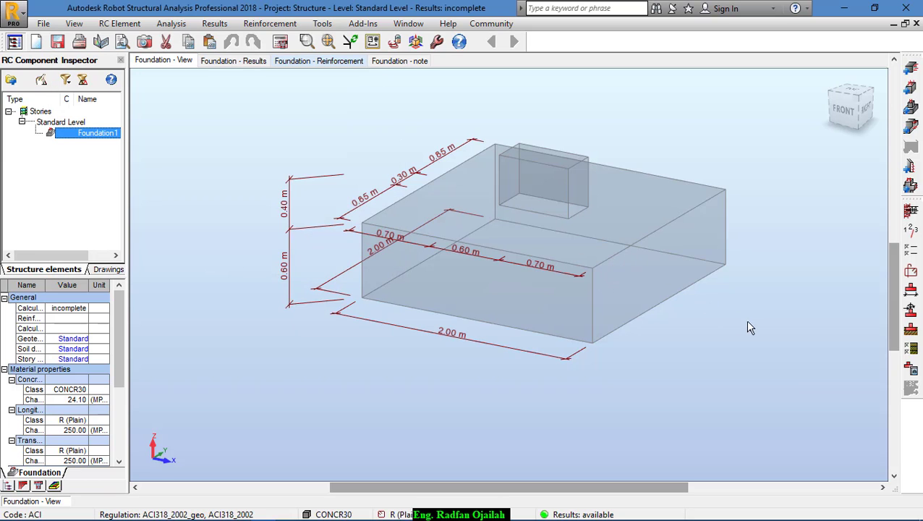
Set soil layer 1 to clayey gravels and layer 2 to rock flour.
left_click(909, 330)
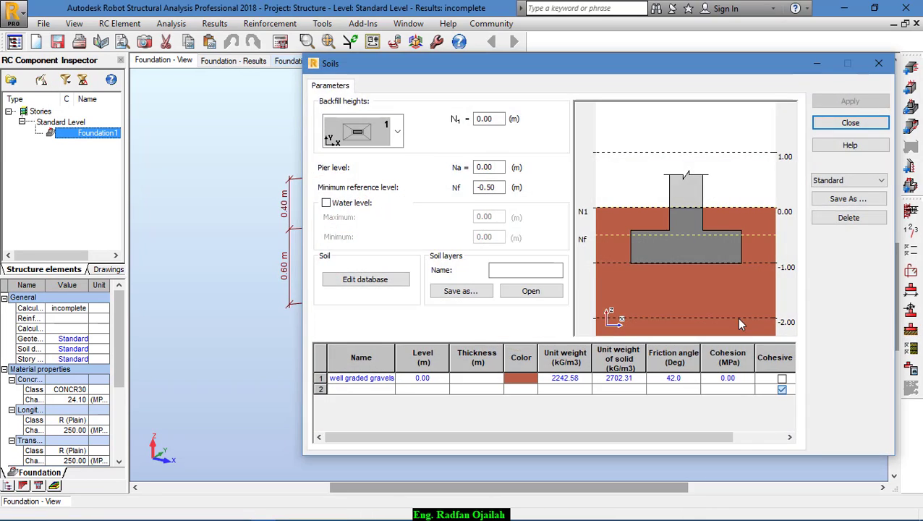
left_click(388, 378)
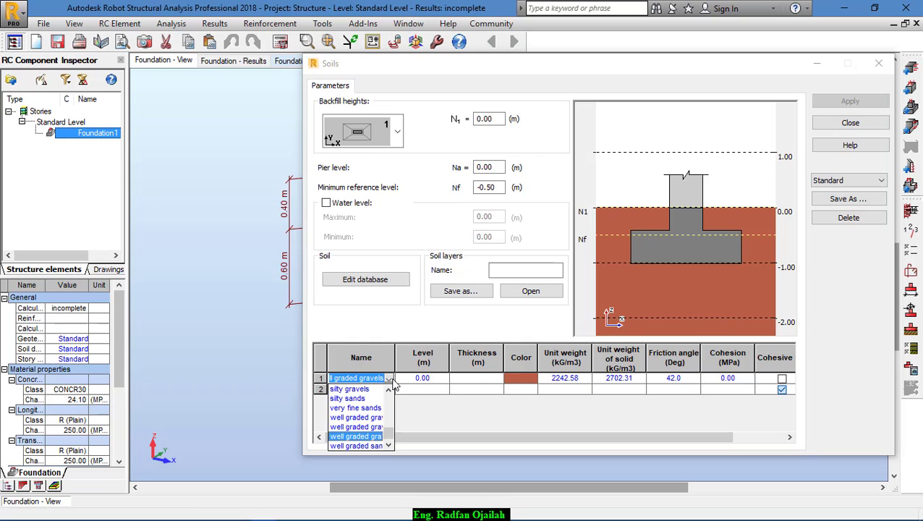
scroll(389, 394, "down", 2)
scroll(388, 393, "up", 2)
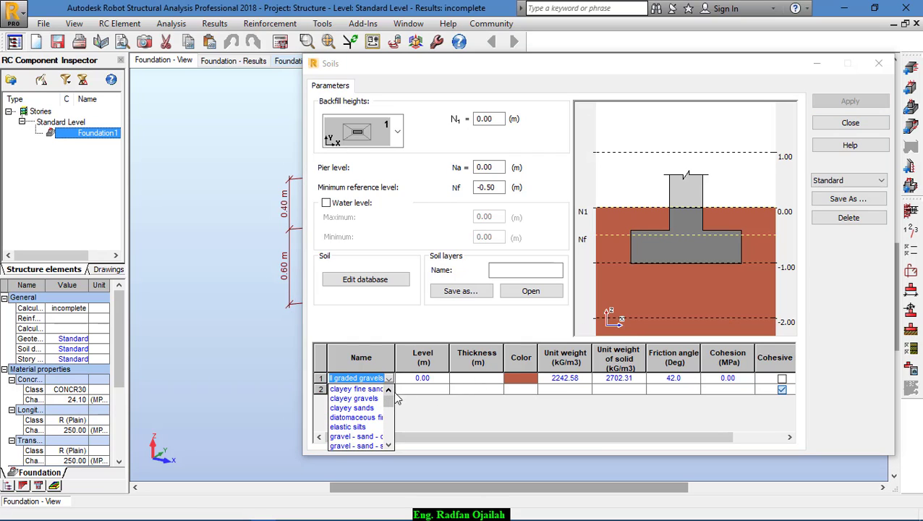
left_click(366, 399)
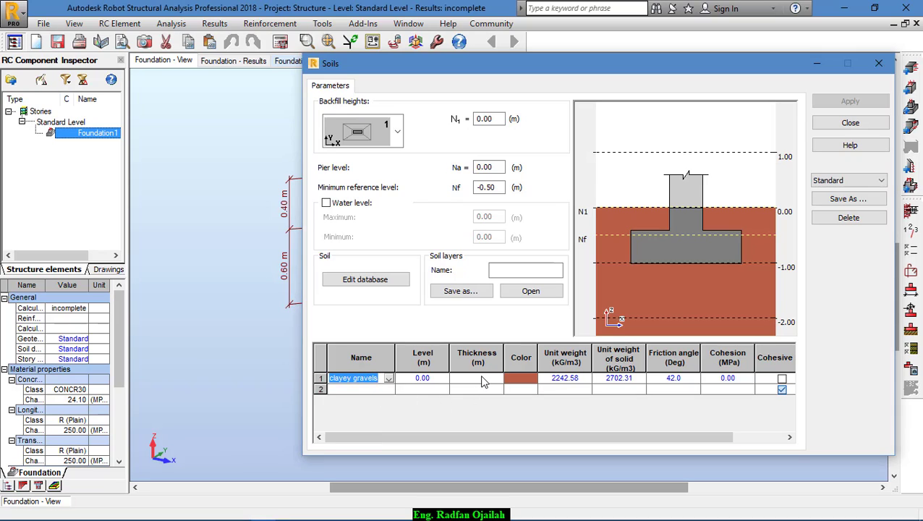
left_click(383, 390)
left_click(390, 391)
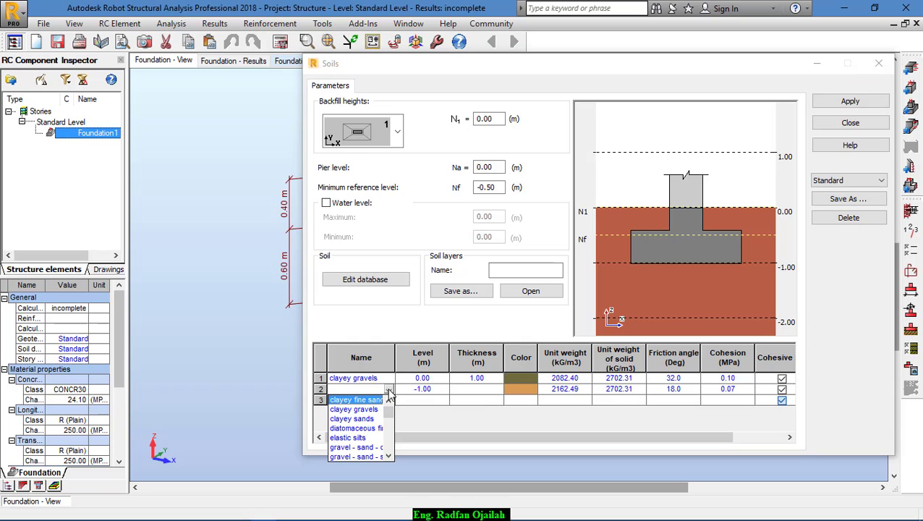
scroll(371, 432, "down", 4)
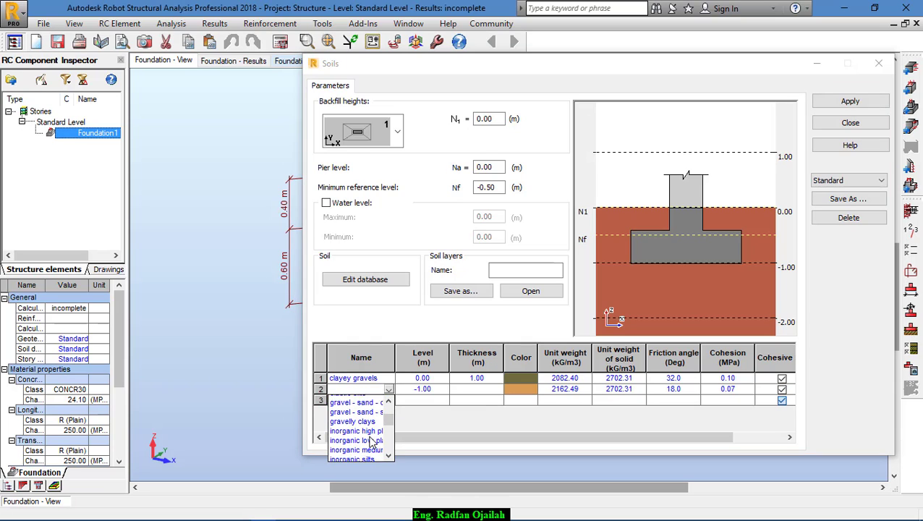
scroll(369, 443, "down", 3)
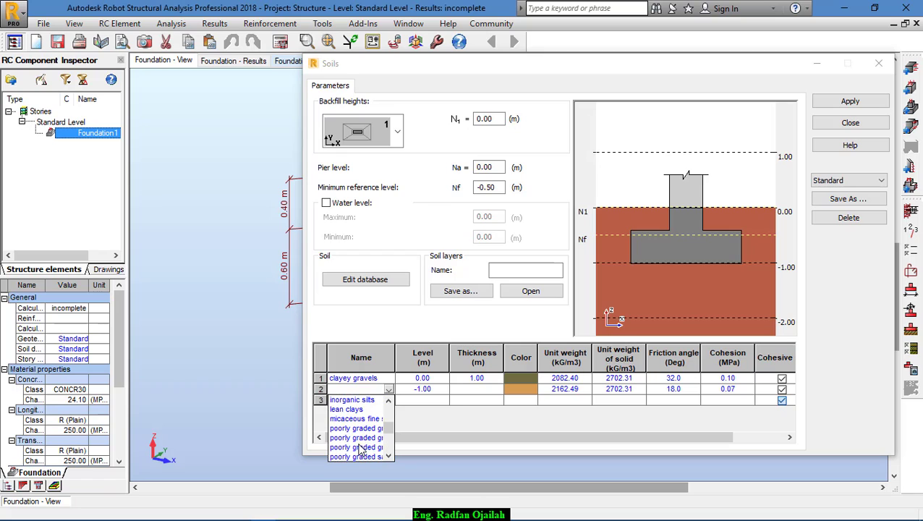
left_click(346, 438)
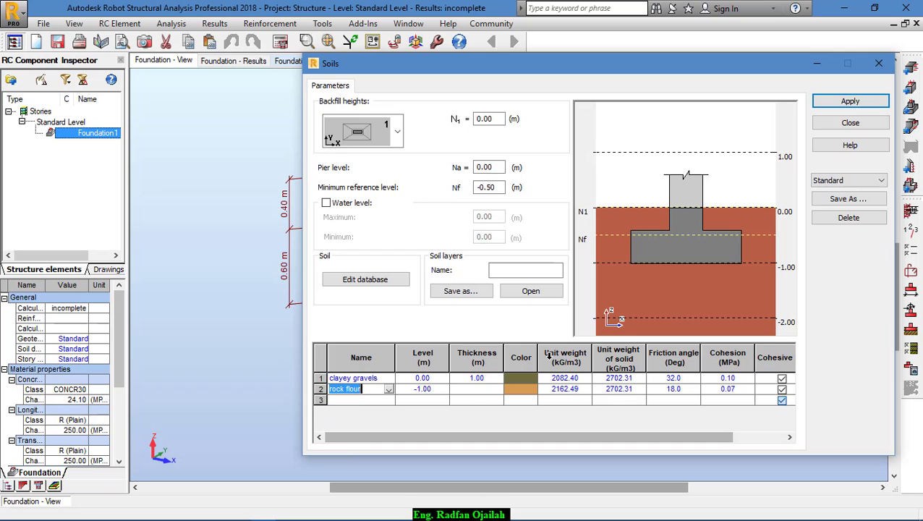
Make the clayey gravels layer 1.50 m thick and apply the soil layers.
left_click(491, 381)
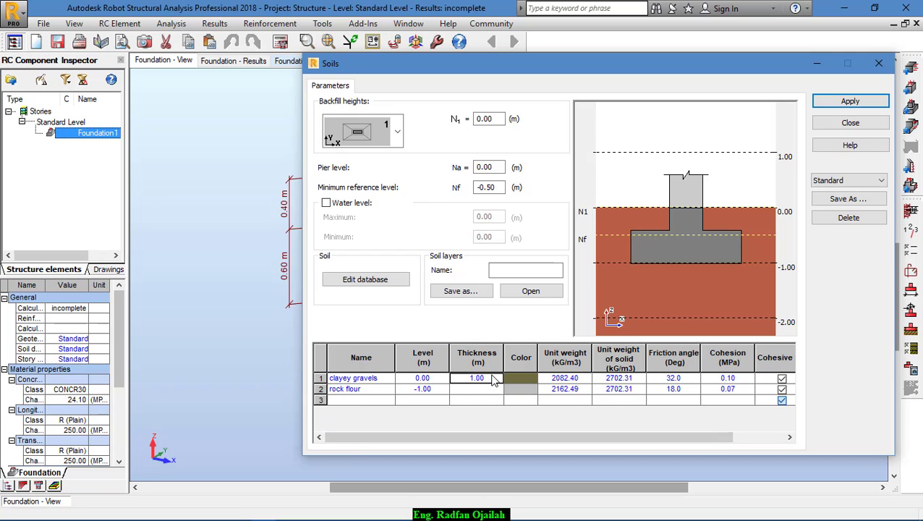
left_click(491, 378)
key("BackSpace")
key("BackSpace")
key("BackSpace")
type(".5")
left_click(387, 389)
left_click(389, 389)
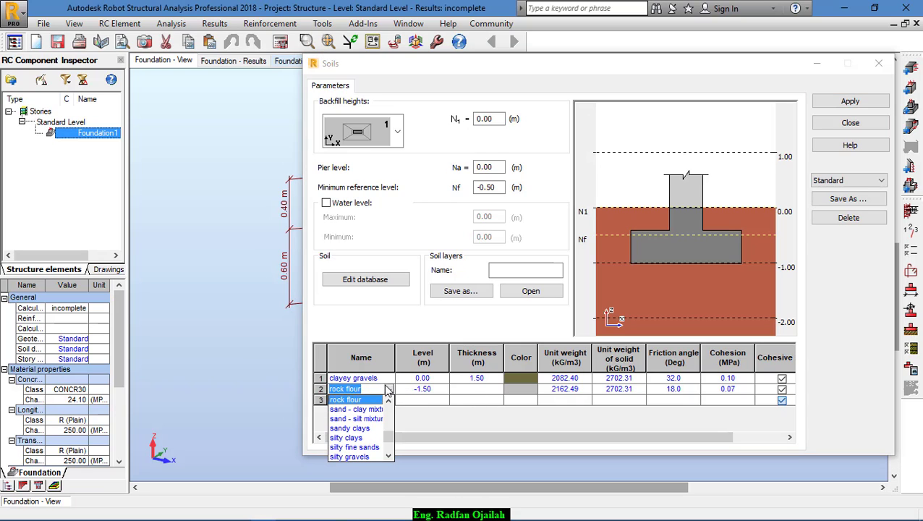
left_click(407, 394)
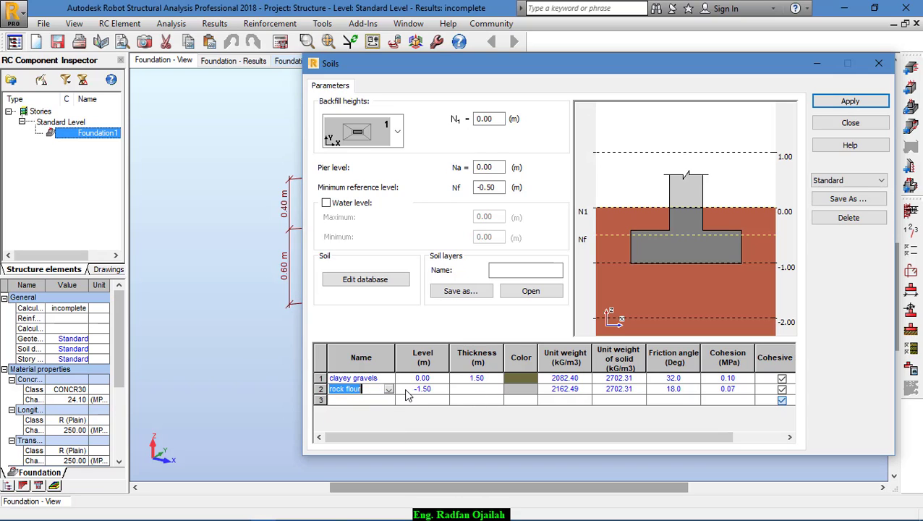
left_click(849, 102)
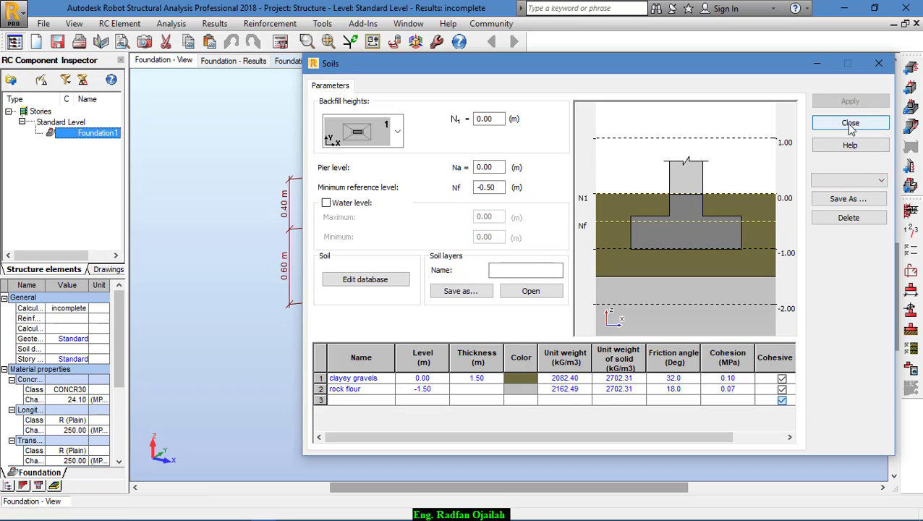
Colour the rock flour layer light pink, apply it and close the soil settings.
left_click(518, 393)
left_click(536, 186)
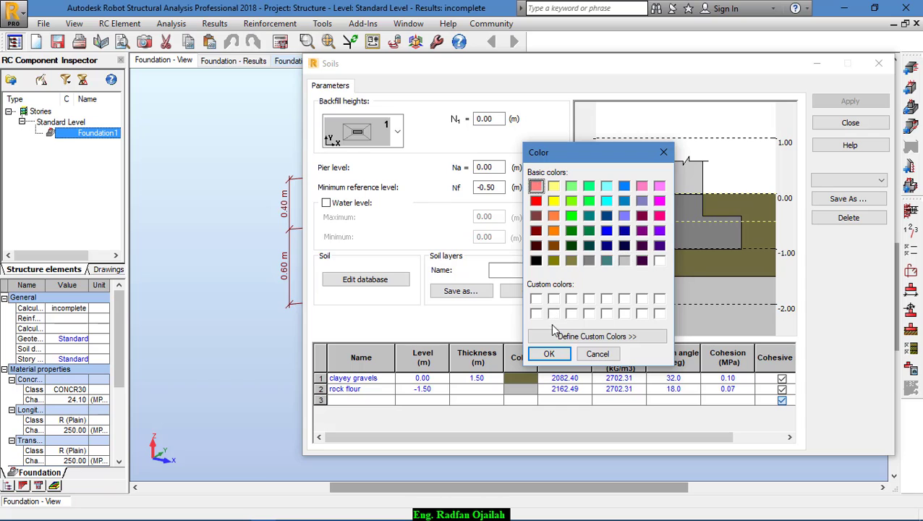
left_click(549, 353)
left_click(841, 100)
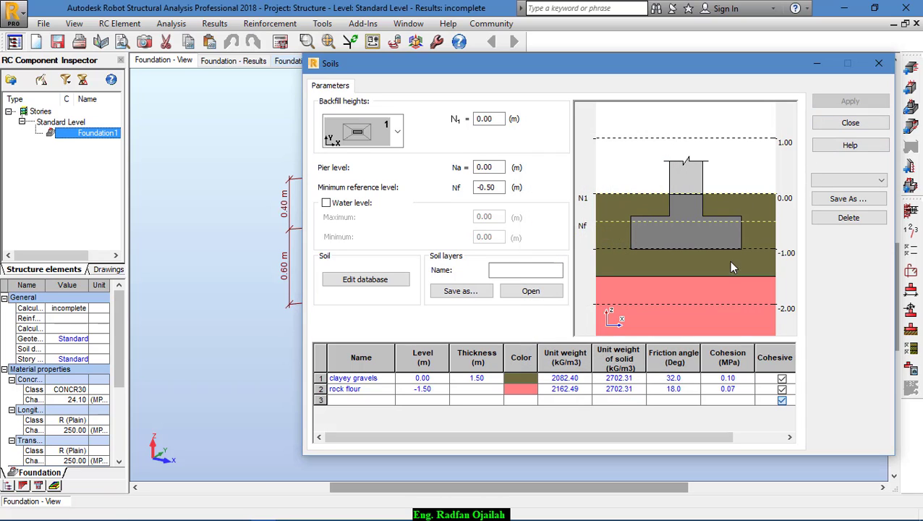
left_click(851, 125)
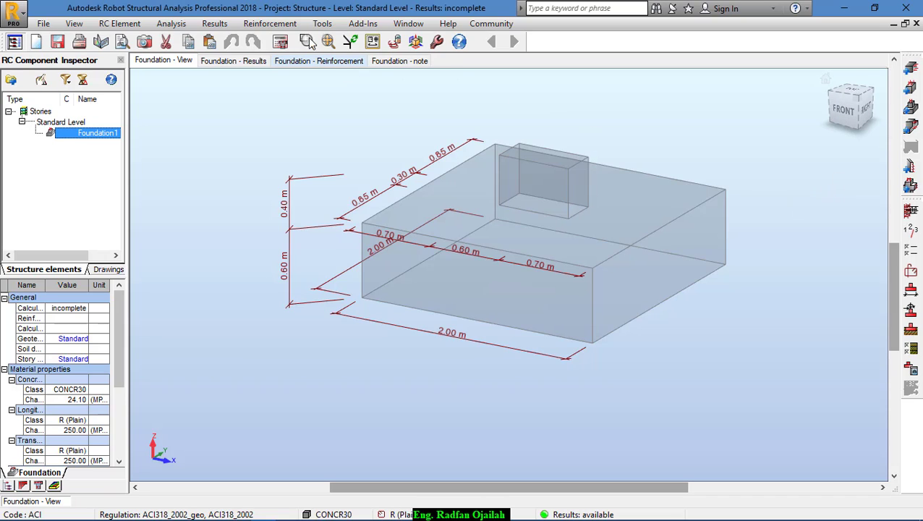
Run the footing design and show the resized 2.40 × 2.40 m footing in top view.
left_click(280, 41)
left_click(507, 325)
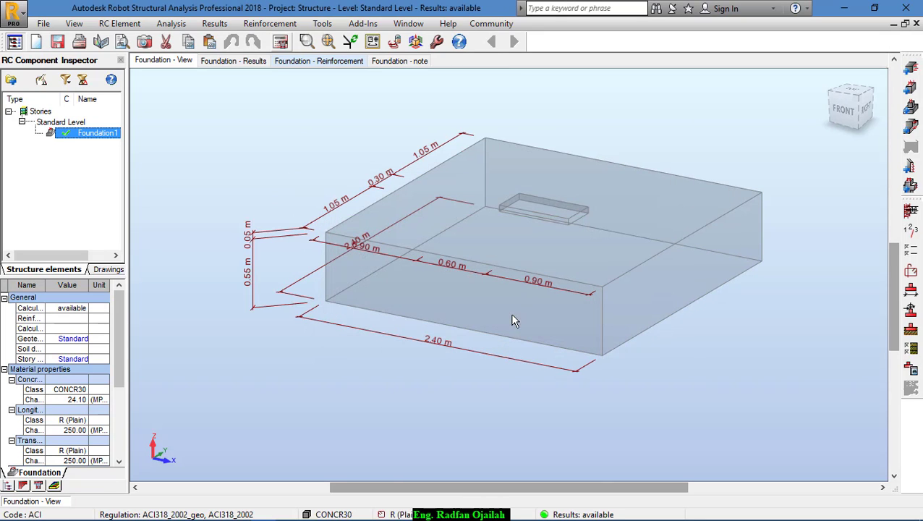
scroll(422, 355, "down", 1)
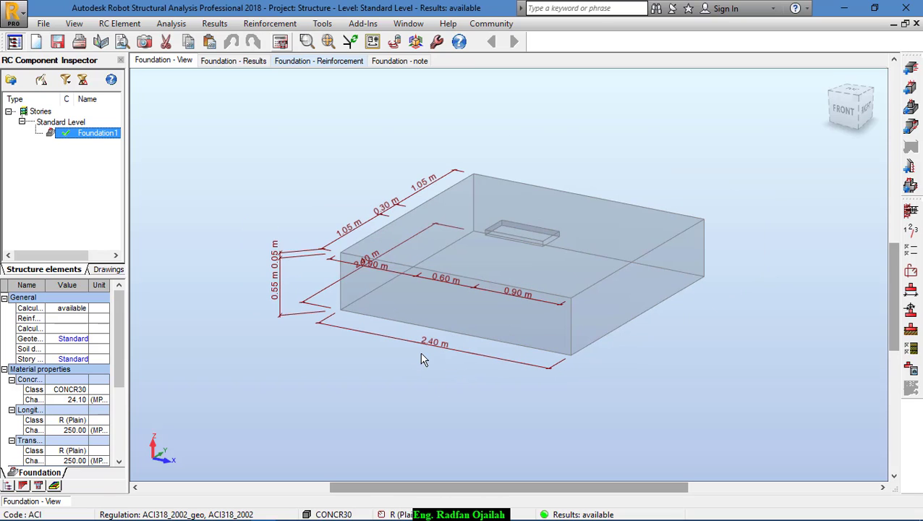
key("ctrl+alt+d")
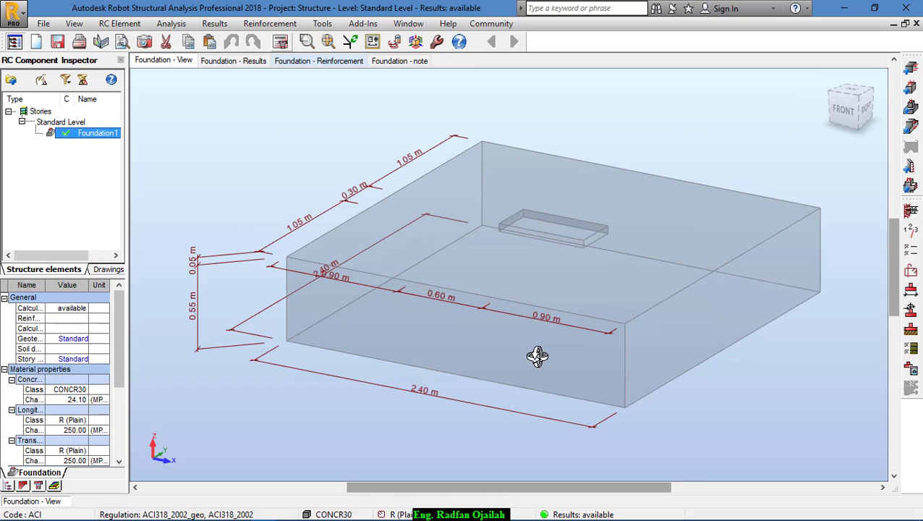
left_click(854, 93)
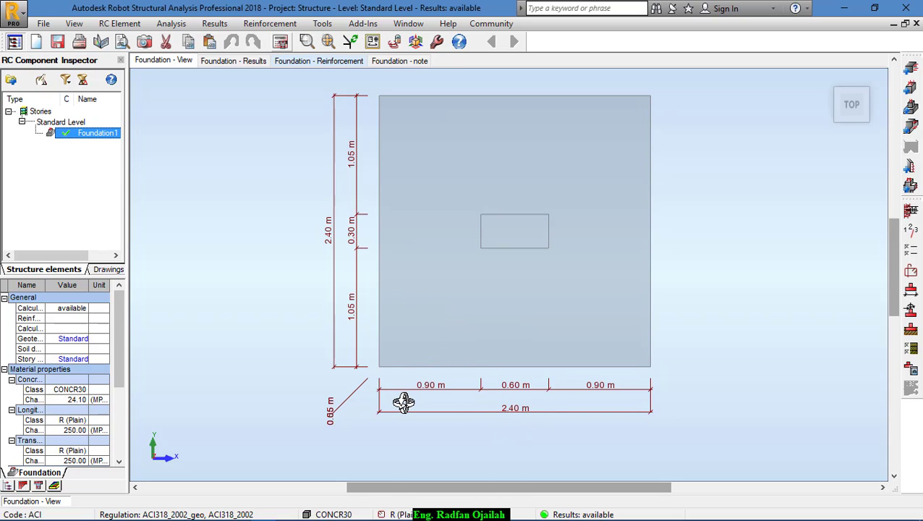
Display the footing results with soil pressure diagrams, then bring up the calculation note.
left_click(253, 64)
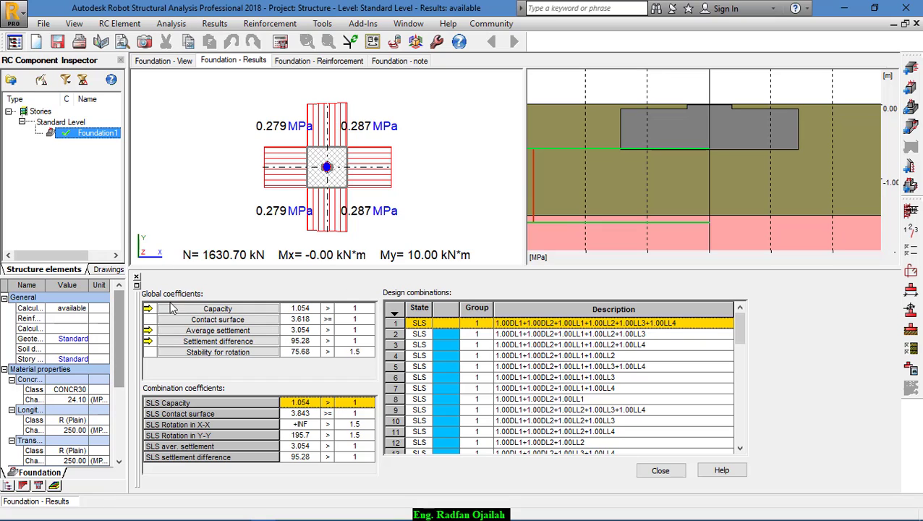
left_click(383, 61)
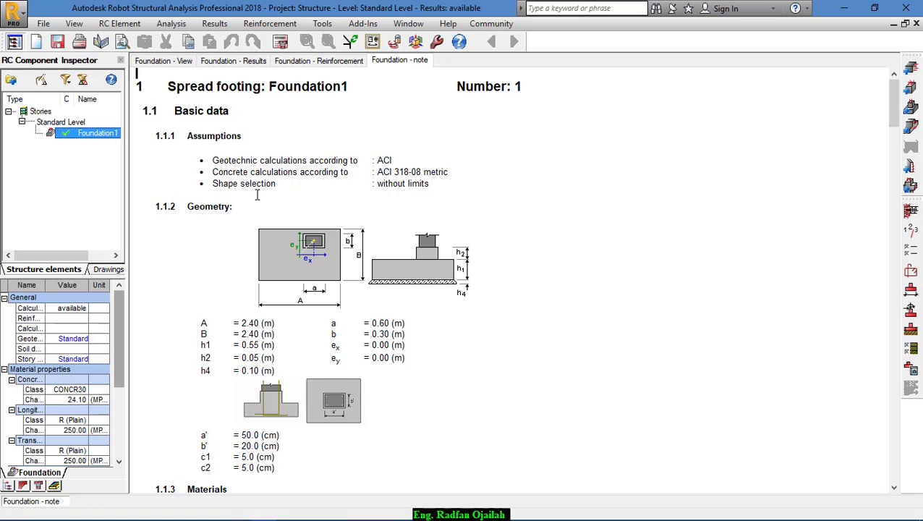
Scroll through the calculation note down to the material survey.
scroll(262, 194, "down", 1)
scroll(407, 168, "down", 7)
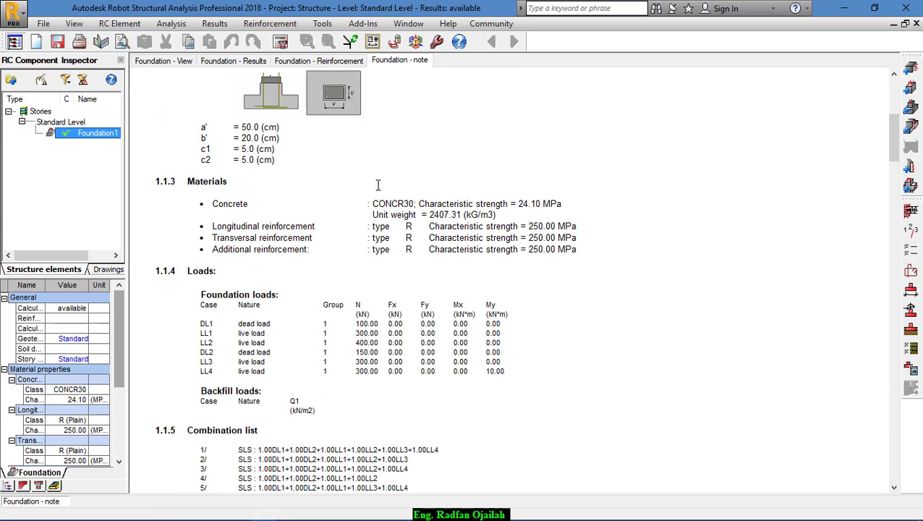
scroll(375, 185, "down", 14)
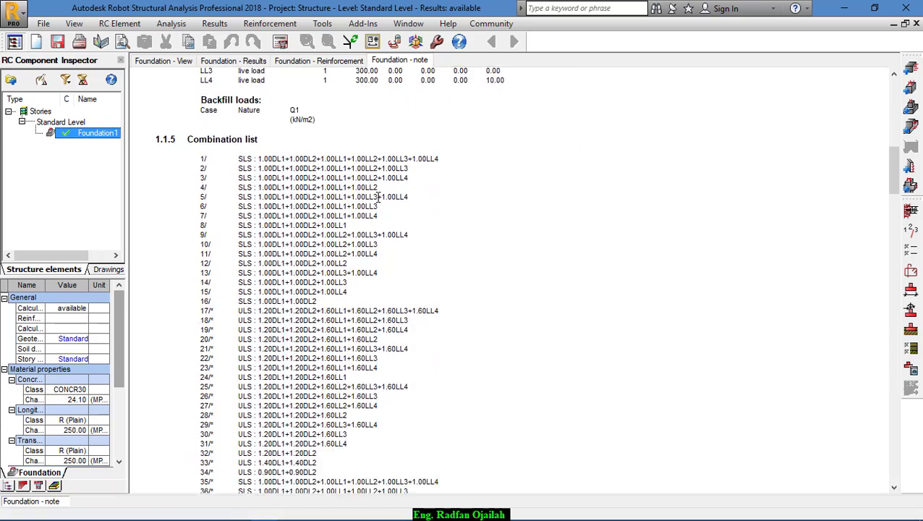
scroll(370, 205, "down", 6)
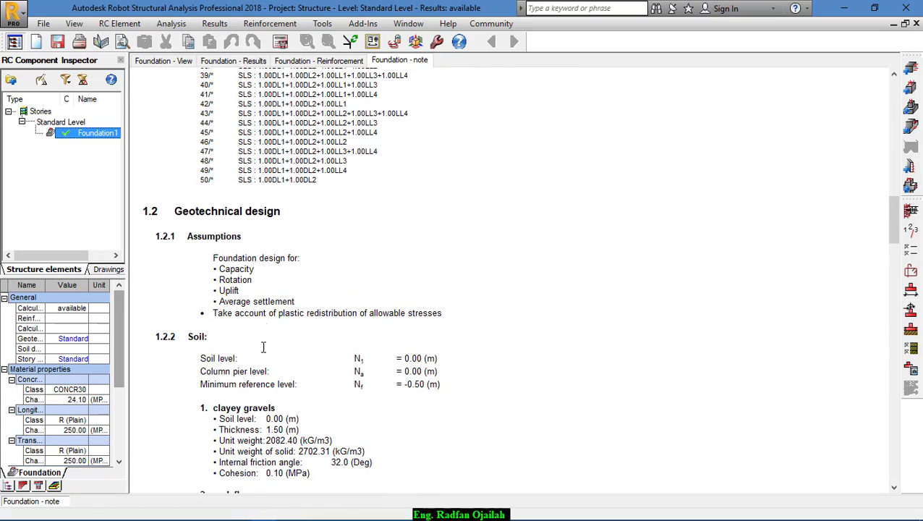
scroll(265, 334, "down", 2)
scroll(274, 263, "down", 20)
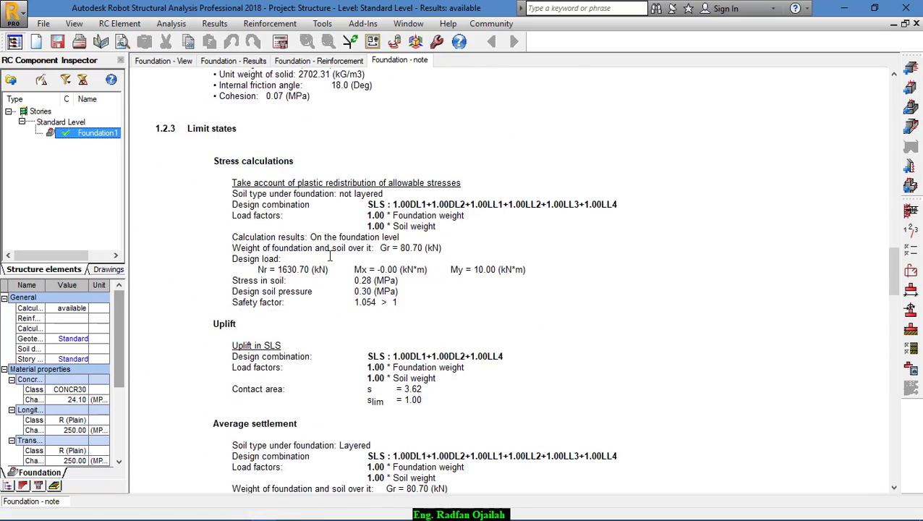
scroll(399, 249, "down", 20)
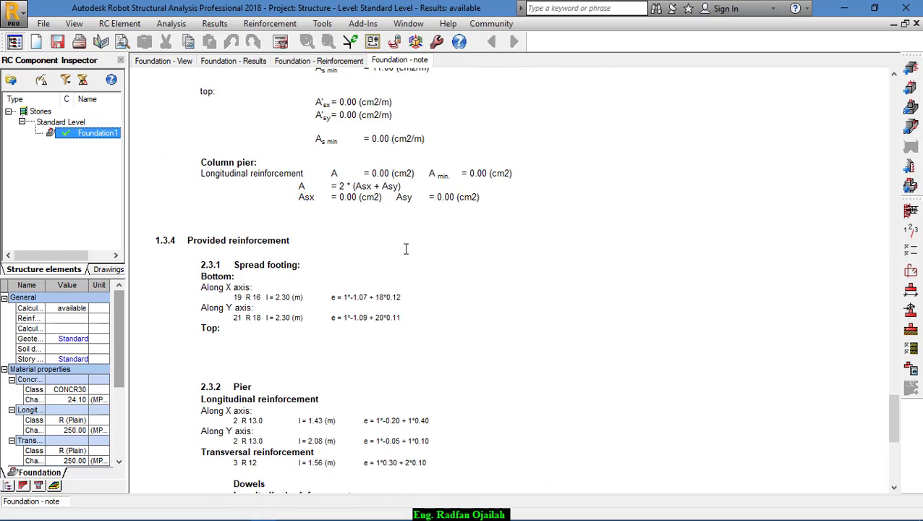
scroll(406, 248, "down", 9)
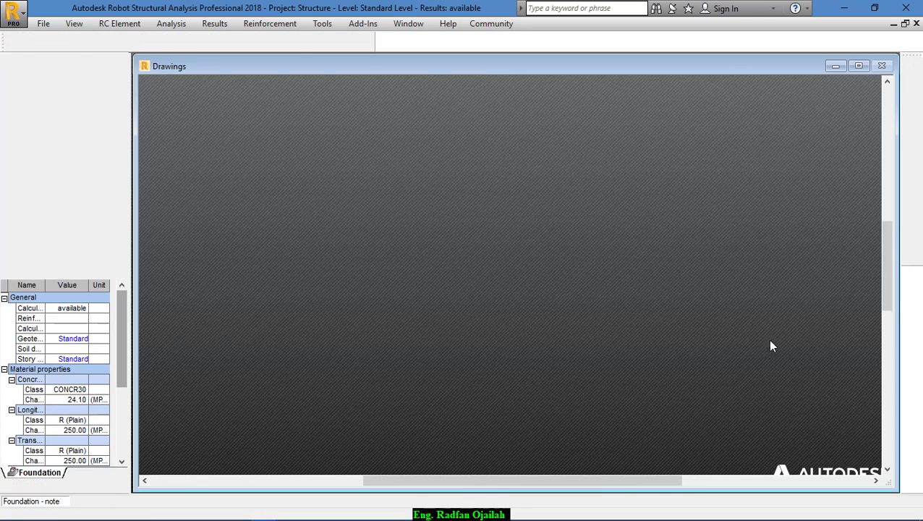
Scroll through the reinforcement drawings, then close the Plotting window.
scroll(424, 251, "up", 2)
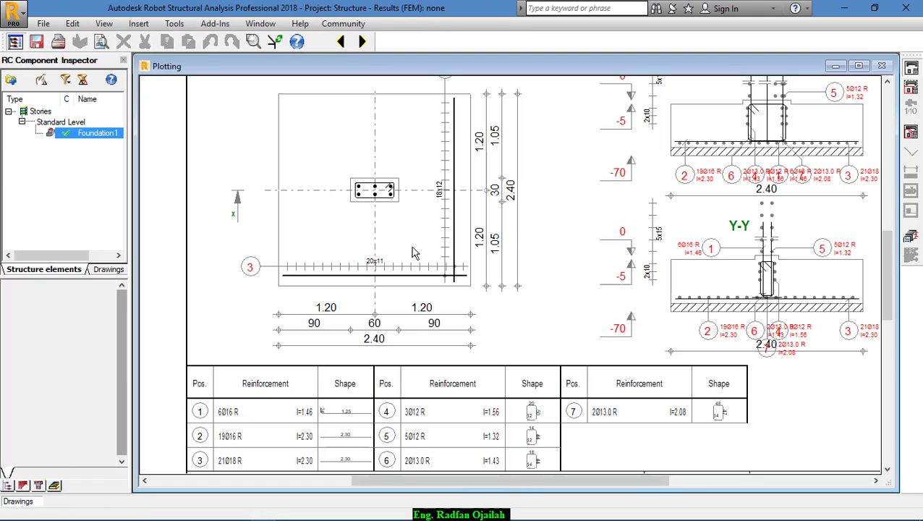
scroll(233, 271, "down", 2)
scroll(586, 194, "up", 3)
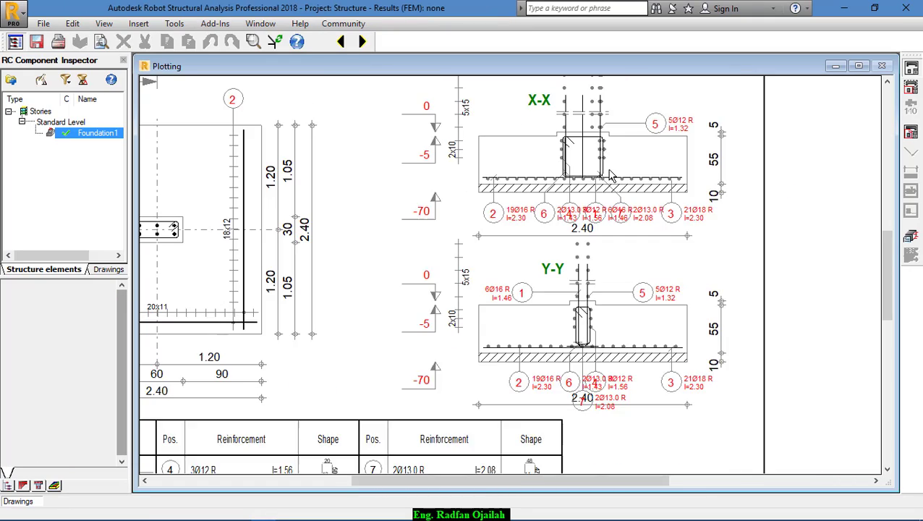
scroll(739, 200, "down", 2)
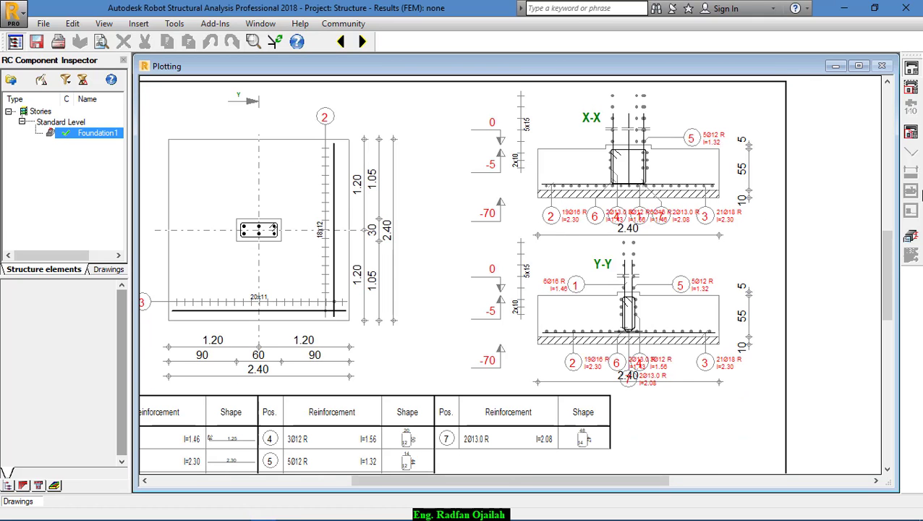
left_click(910, 237)
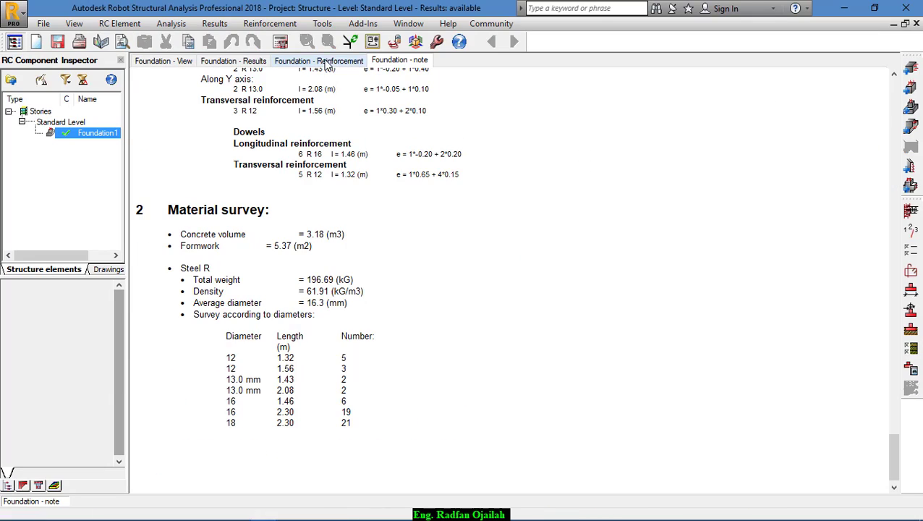
Open the Foundation - Reinforcement view with its bar list detached and docked at the lower right.
left_click(326, 64)
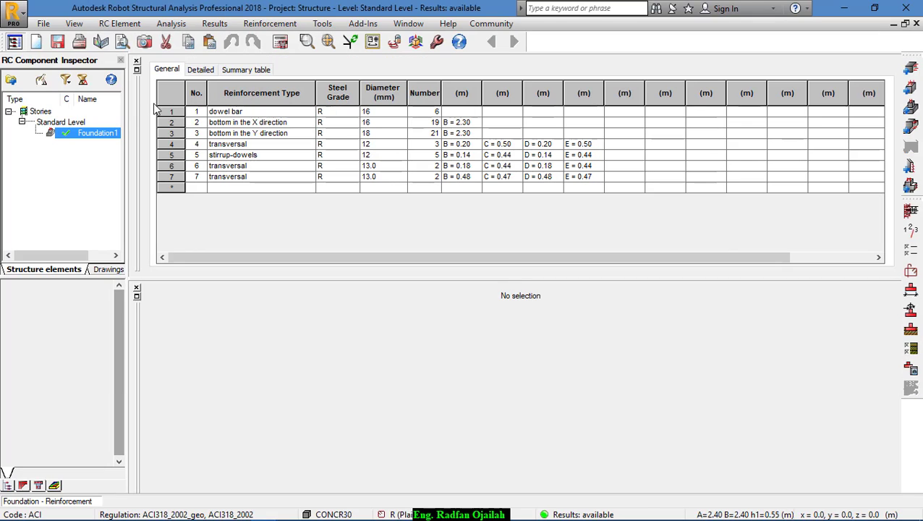
left_click(136, 69)
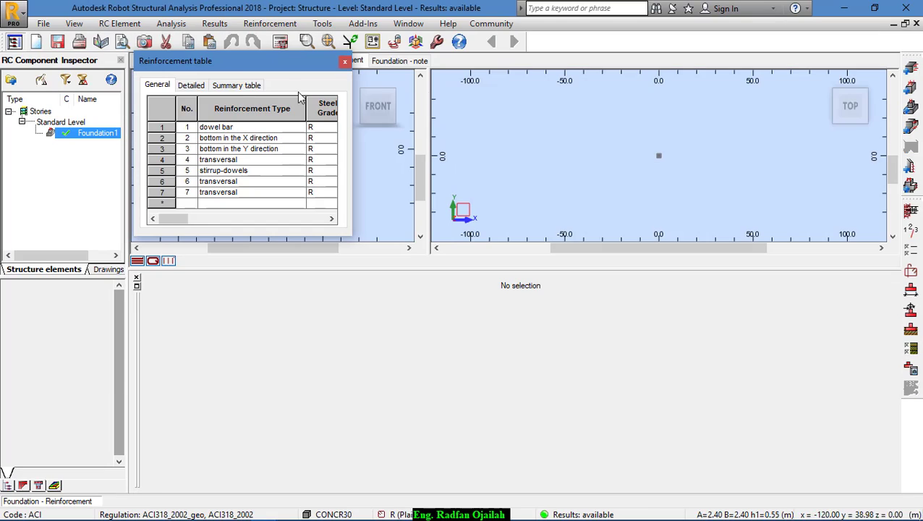
left_click_drag(298, 63, 769, 286)
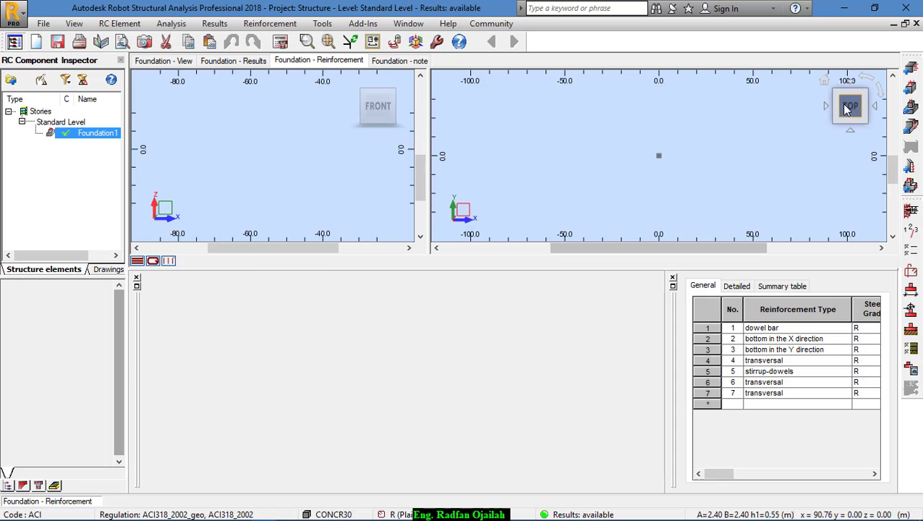
scroll(629, 166, "up", 10)
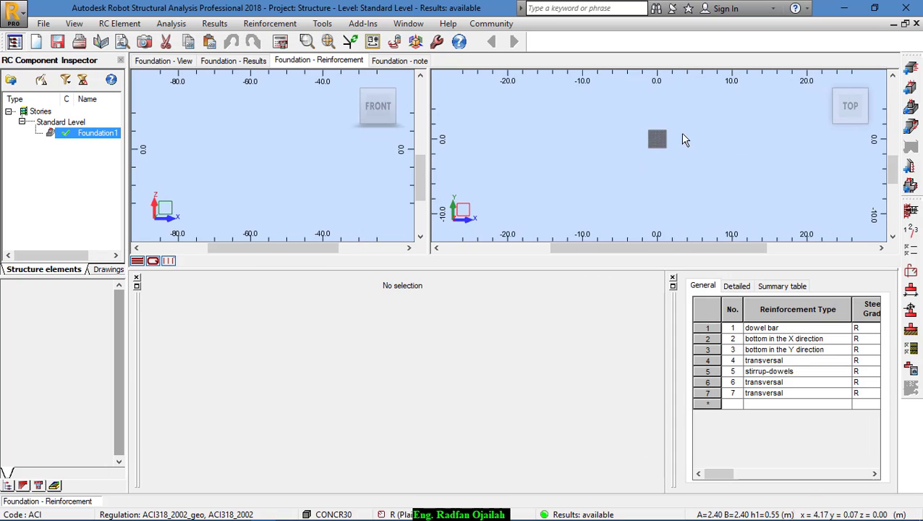
scroll(626, 165, "up", 5)
scroll(649, 131, "down", 3)
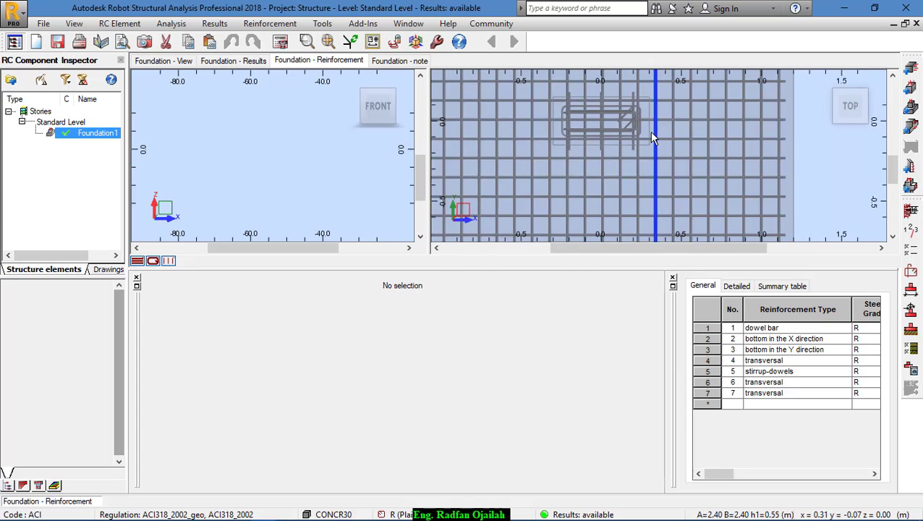
Inspect the 3D rebar cage from the home view, then return to the Foundation - note.
left_click(825, 81)
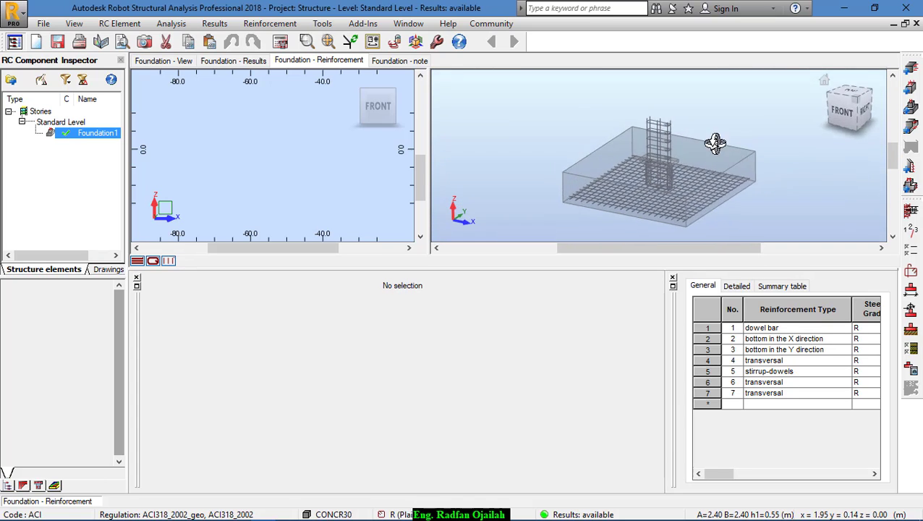
scroll(723, 174, "up", 3)
middle_click_drag(663, 230, 655, 124)
scroll(689, 145, "down", 1)
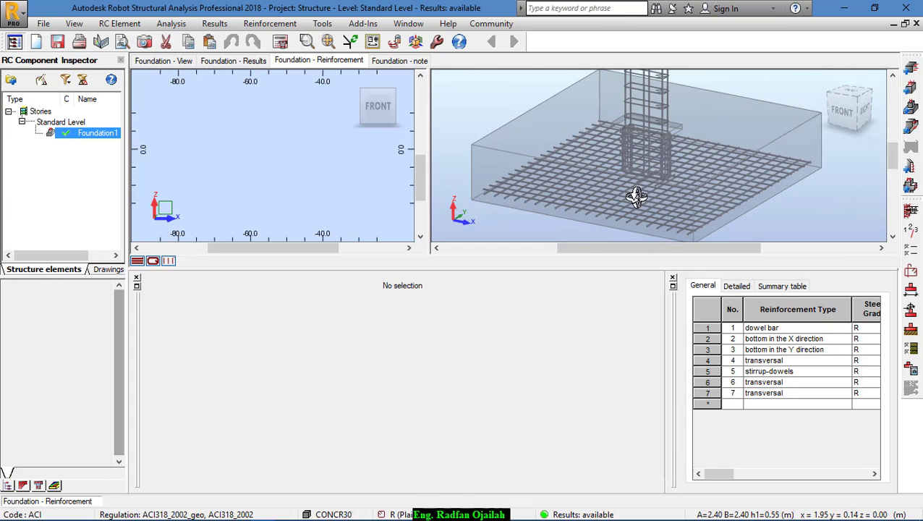
left_click(419, 60)
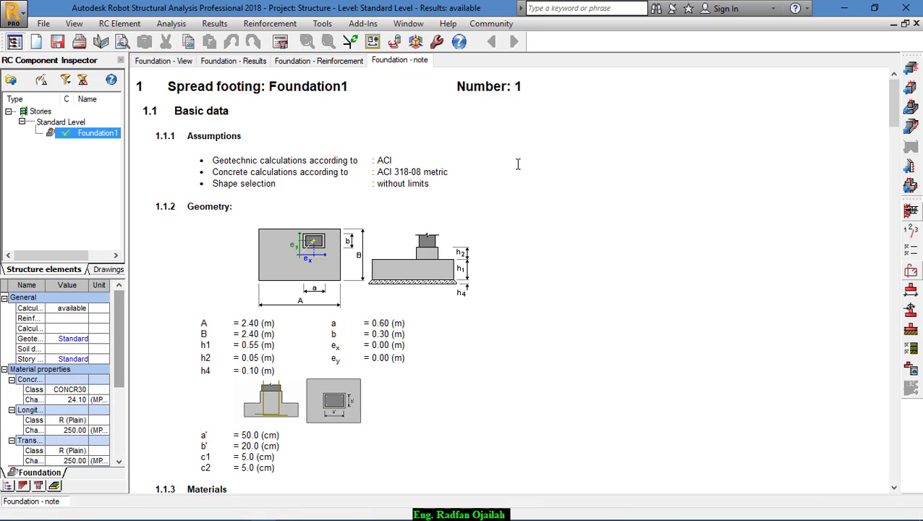